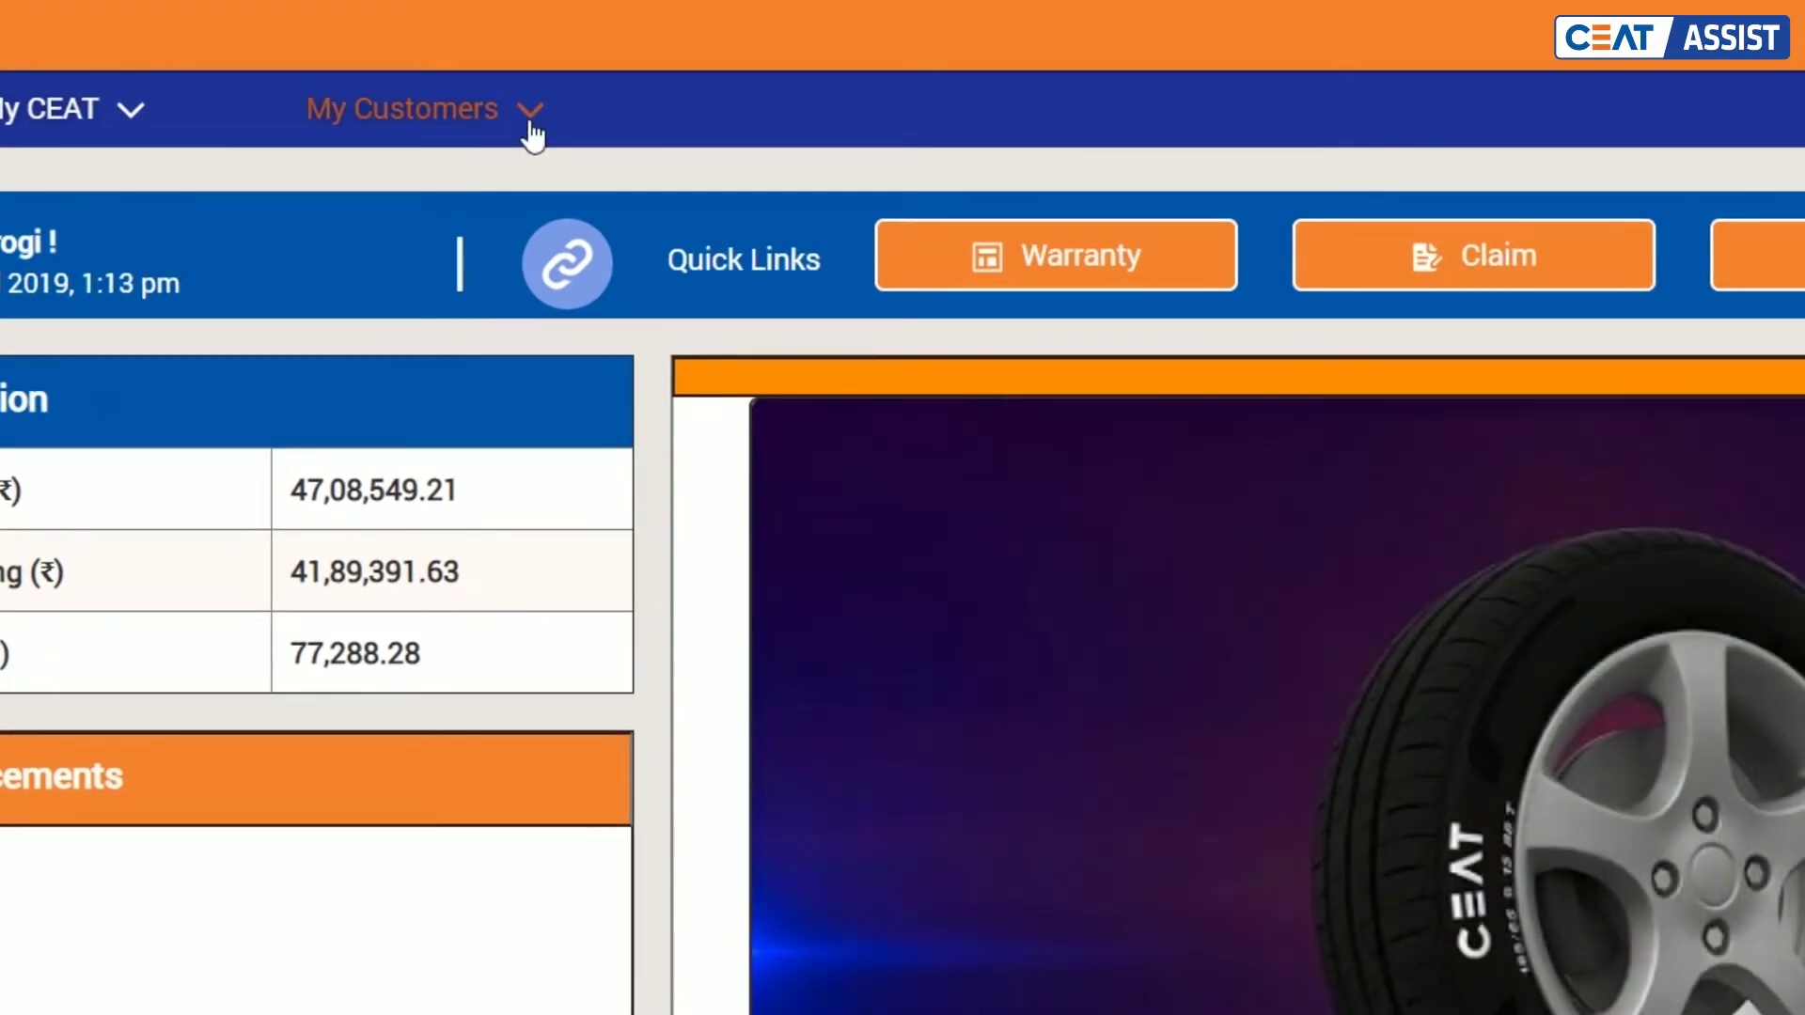
Step: Load the Claims page from the customer menu, with its 4 accepted, 3 pending status chart
{"action": "left_click", "coordinate": [538, 123]}
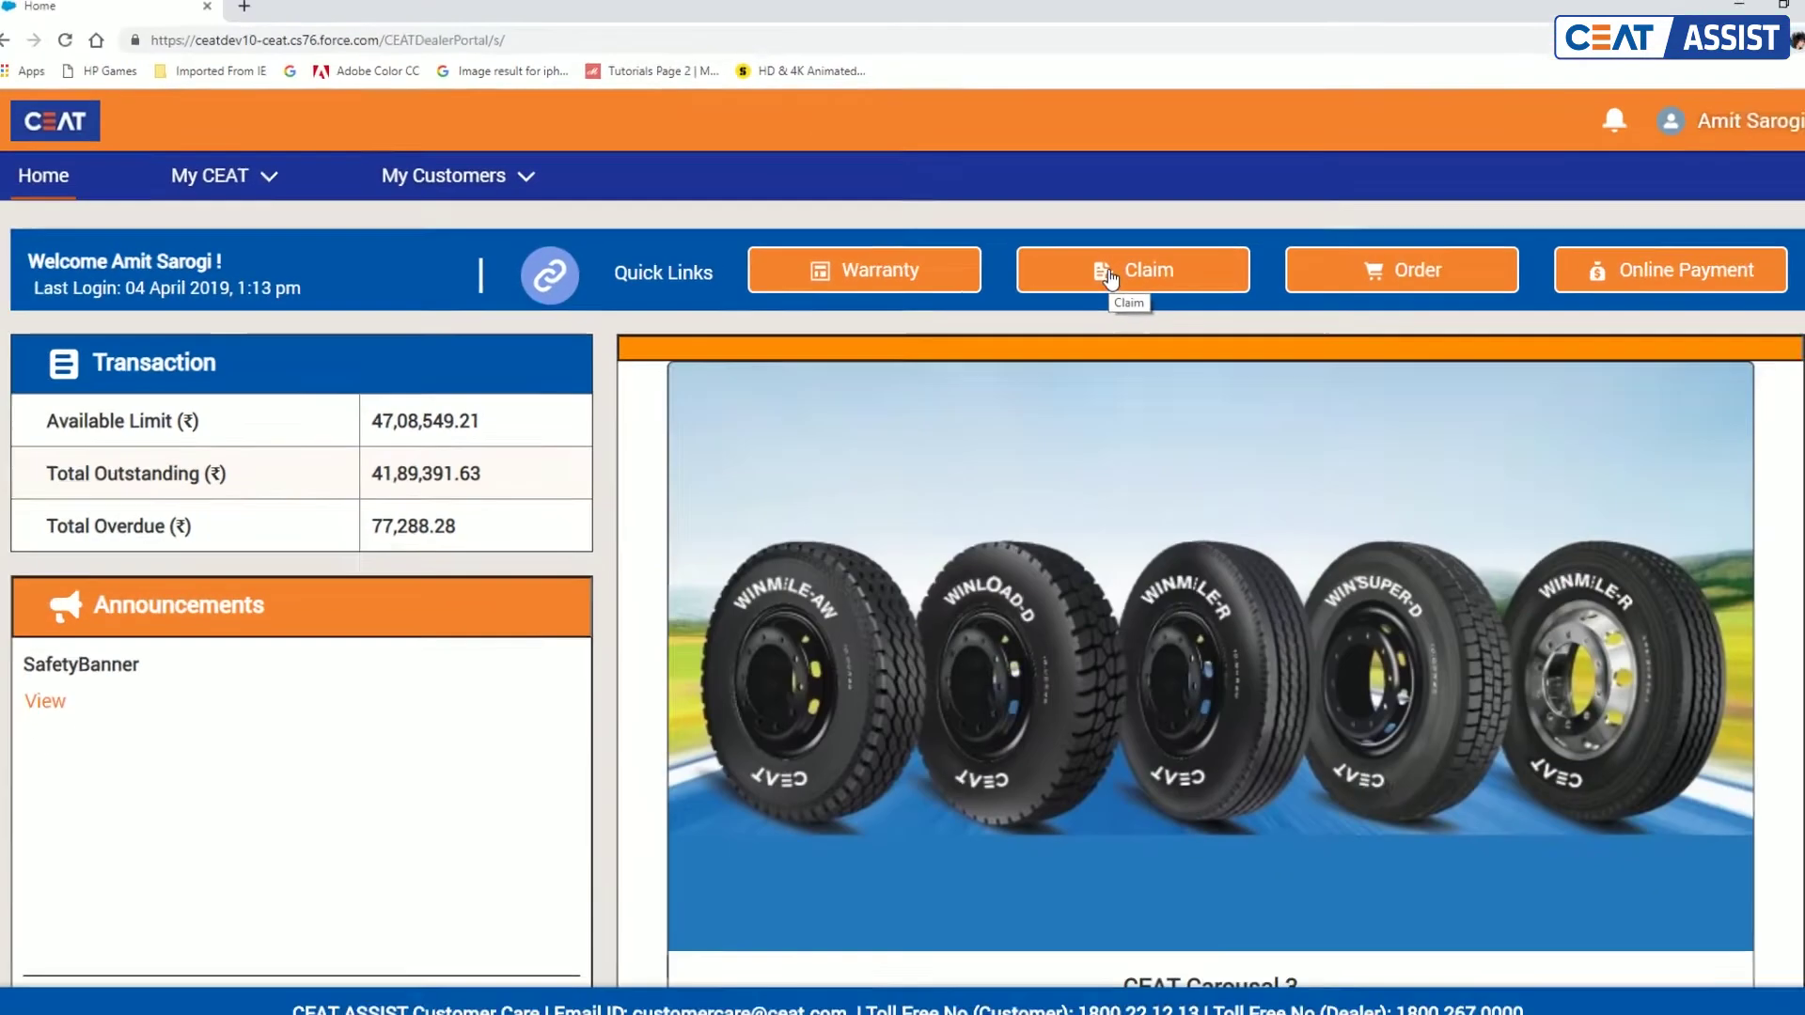
{"action": "left_click", "coordinate": [1354, 282]}
{"action": "scroll", "coordinate": [818, 411], "scroll_direction": "down", "scroll_amount": 3}
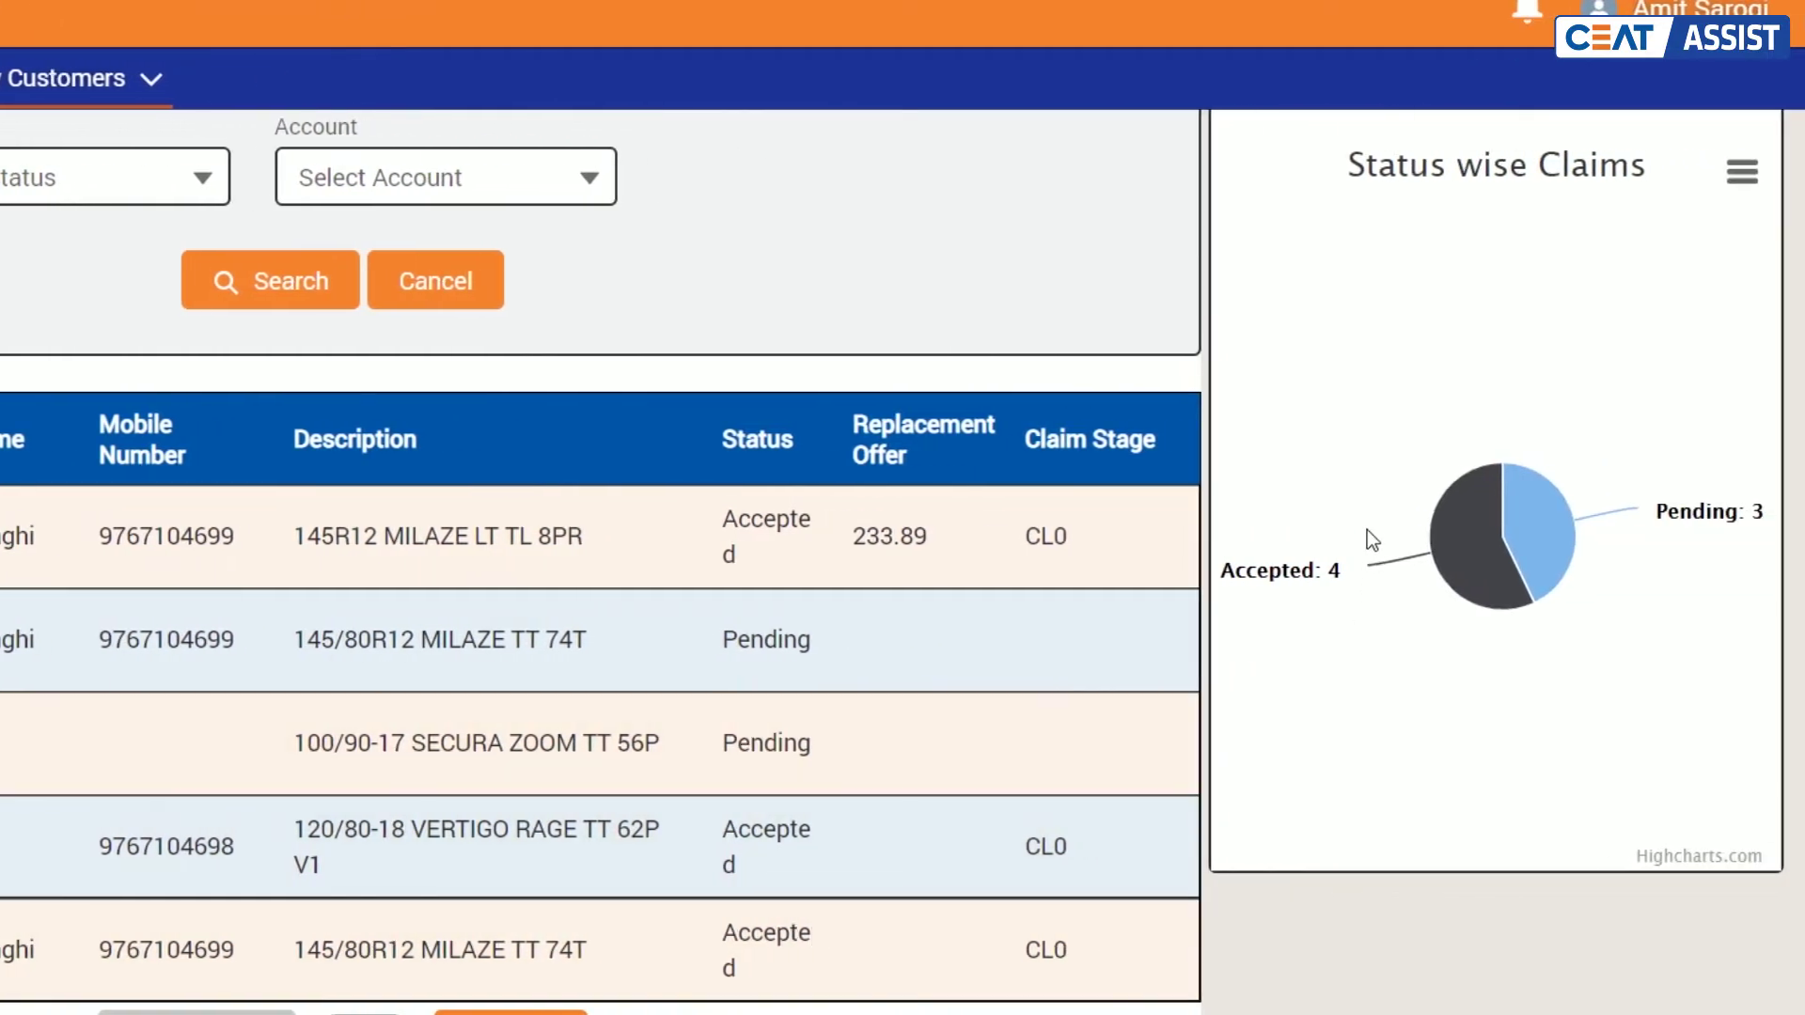
{"action": "mouse_move", "coordinate": [1308, 485]}
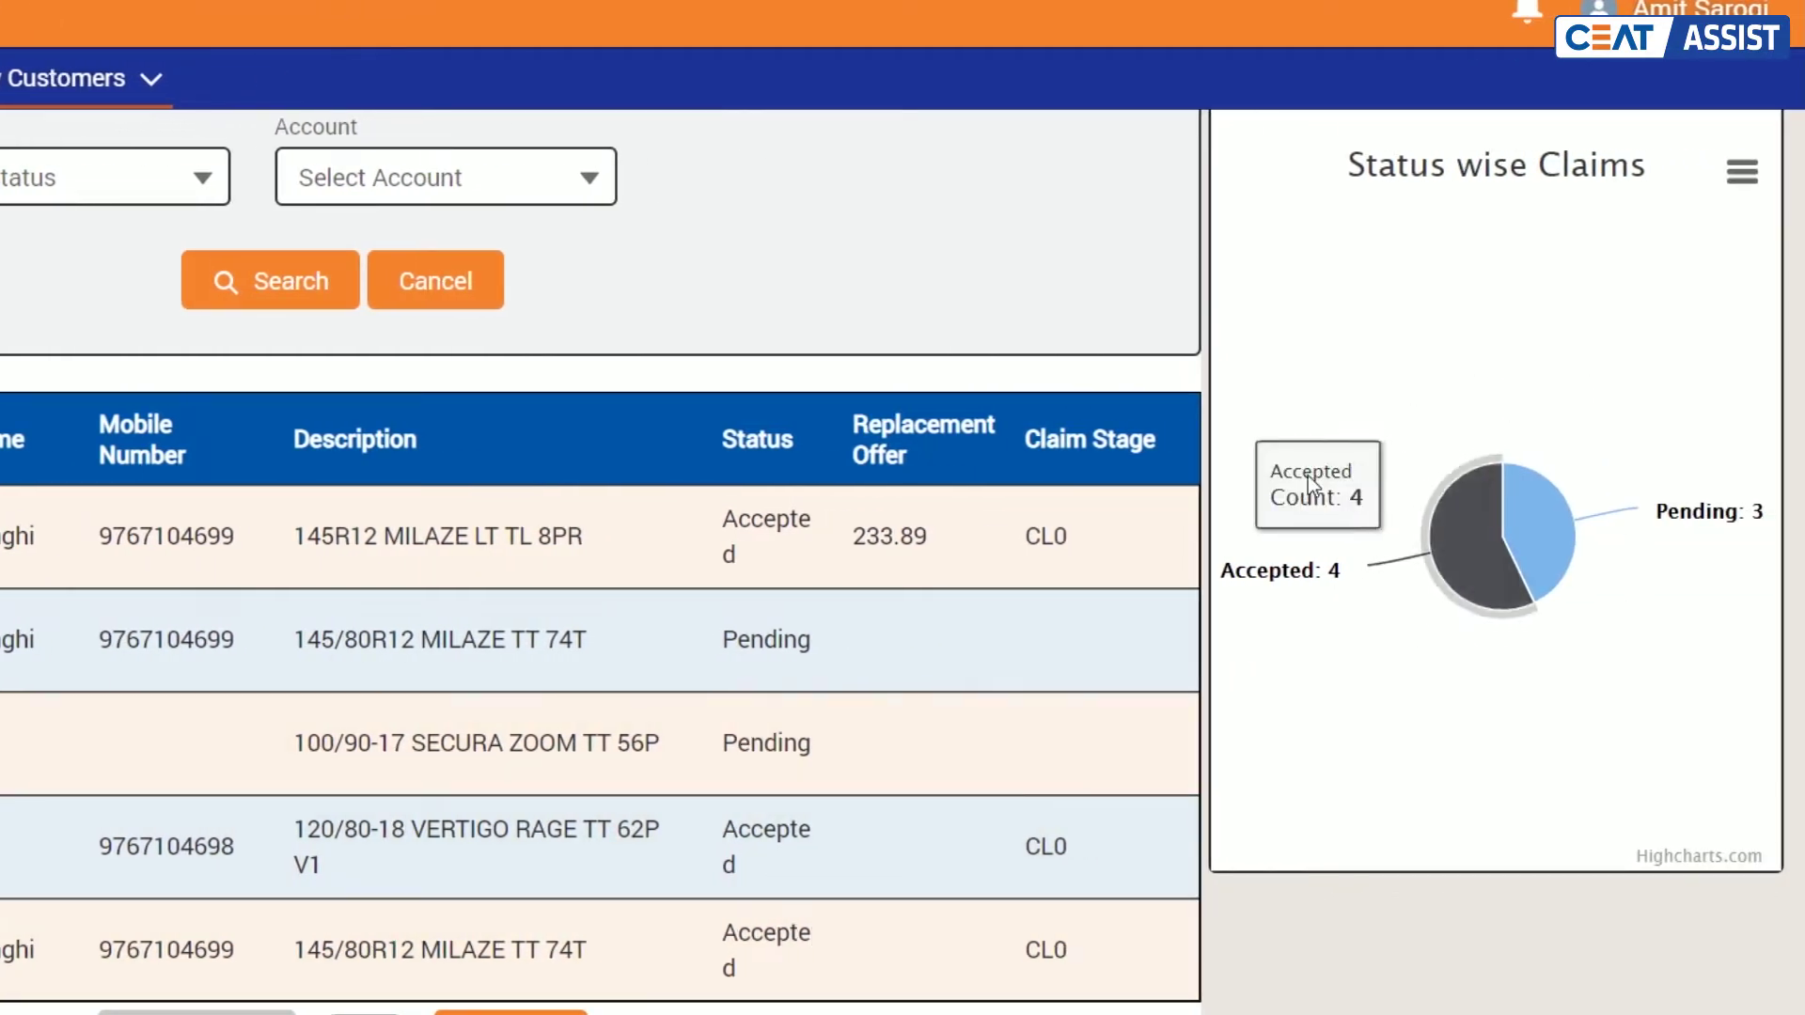
{"action": "scroll", "coordinate": [1329, 408], "scroll_direction": "up", "scroll_amount": 2}
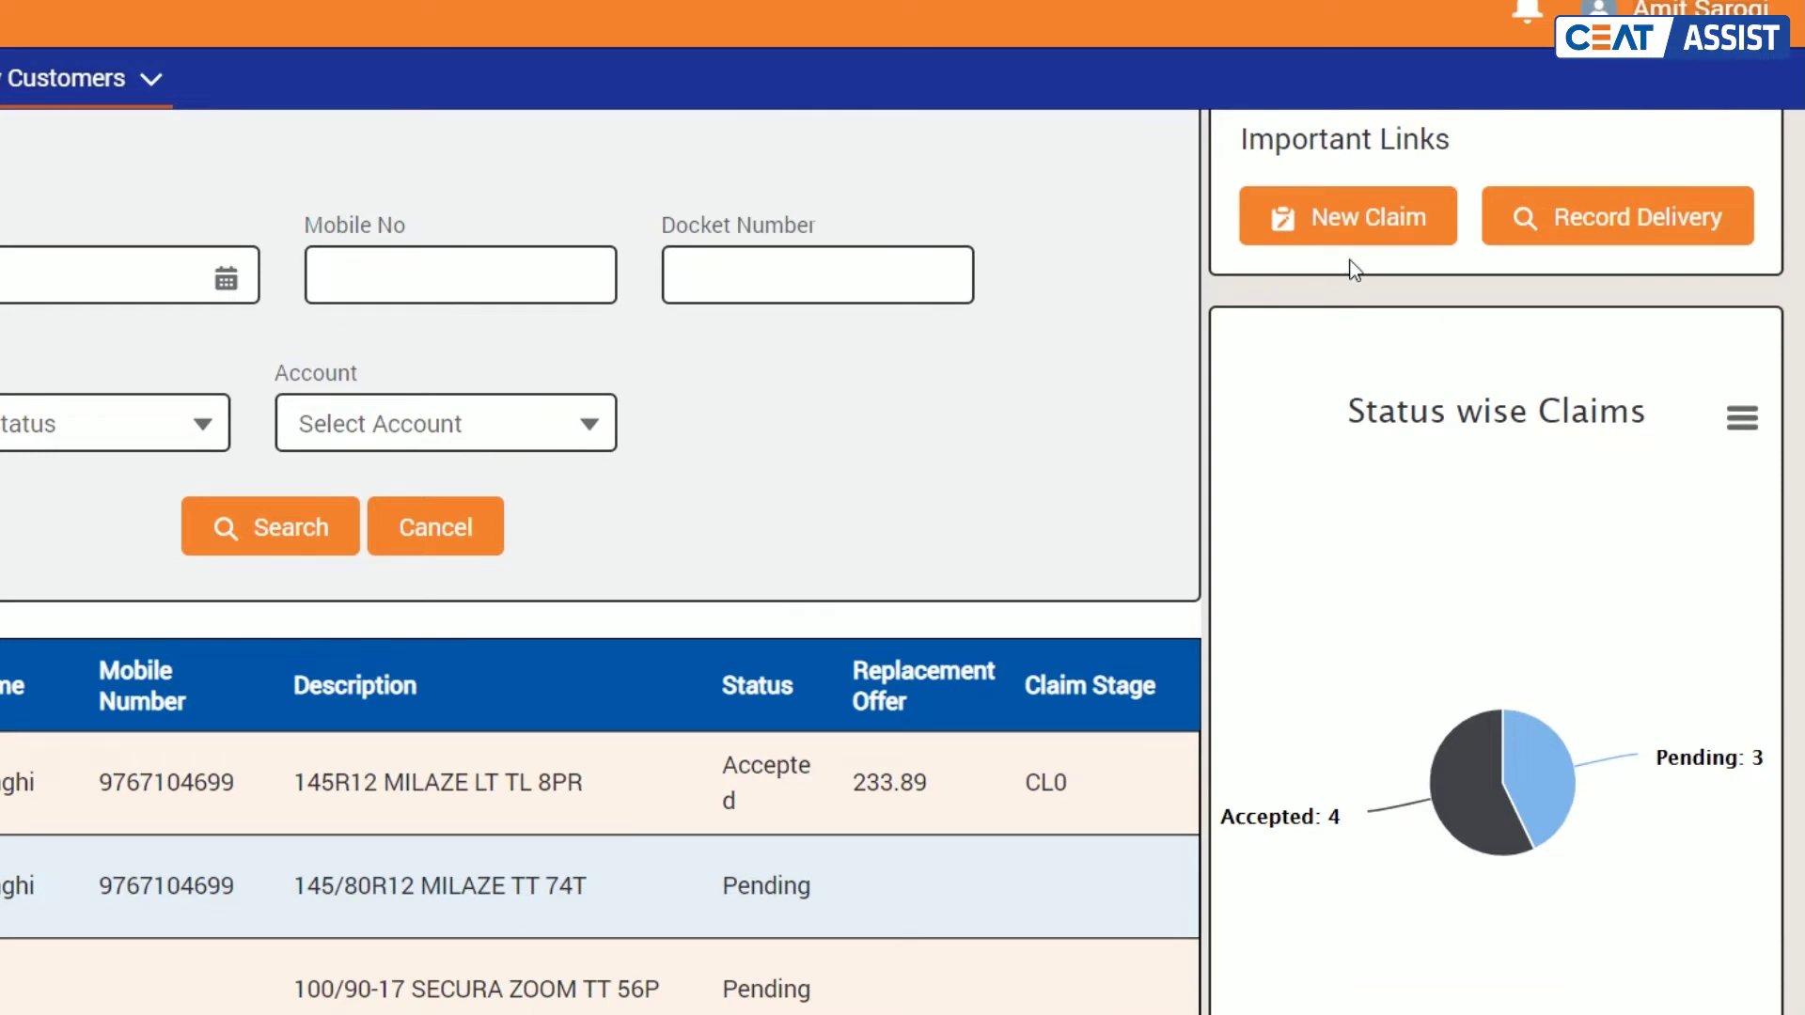
Step: Start a new claim from Important Links, leaving Customer Defect as the claim type
{"action": "left_click", "coordinate": [1349, 218]}
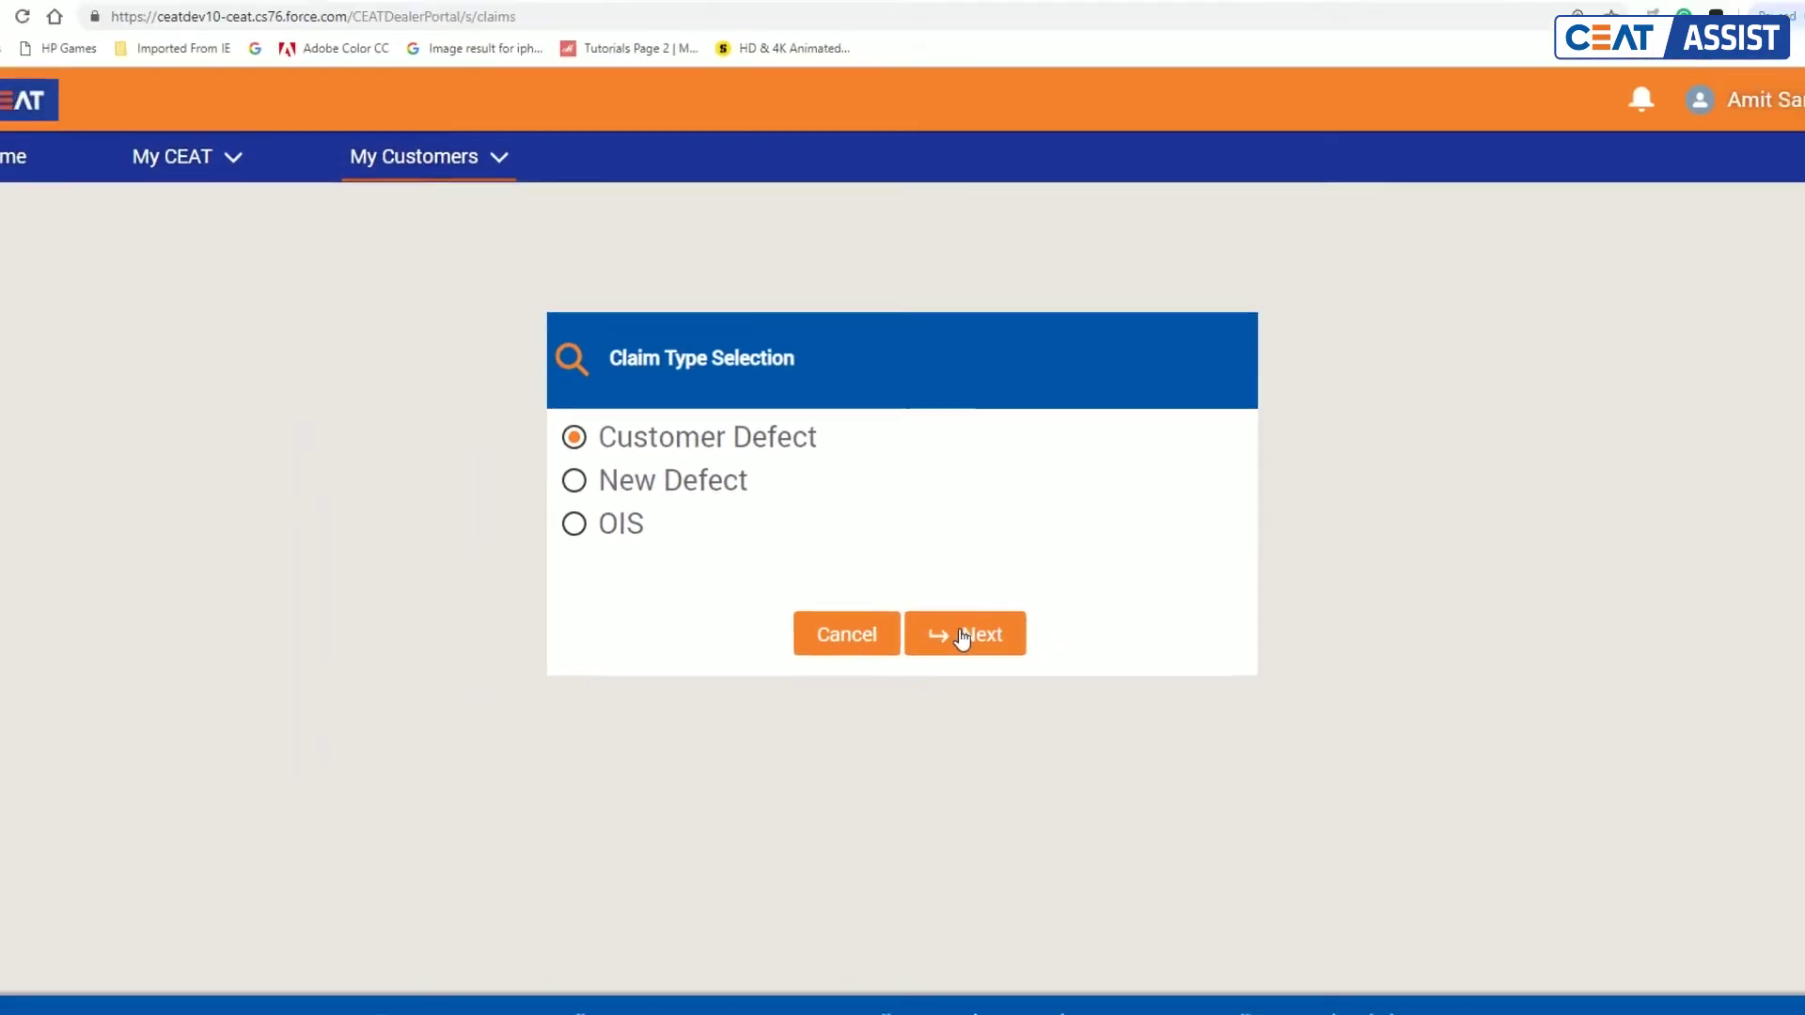
Step: Continue with Customer Defect and enter the customer's mobile number to load their details
{"action": "left_click", "coordinate": [963, 637]}
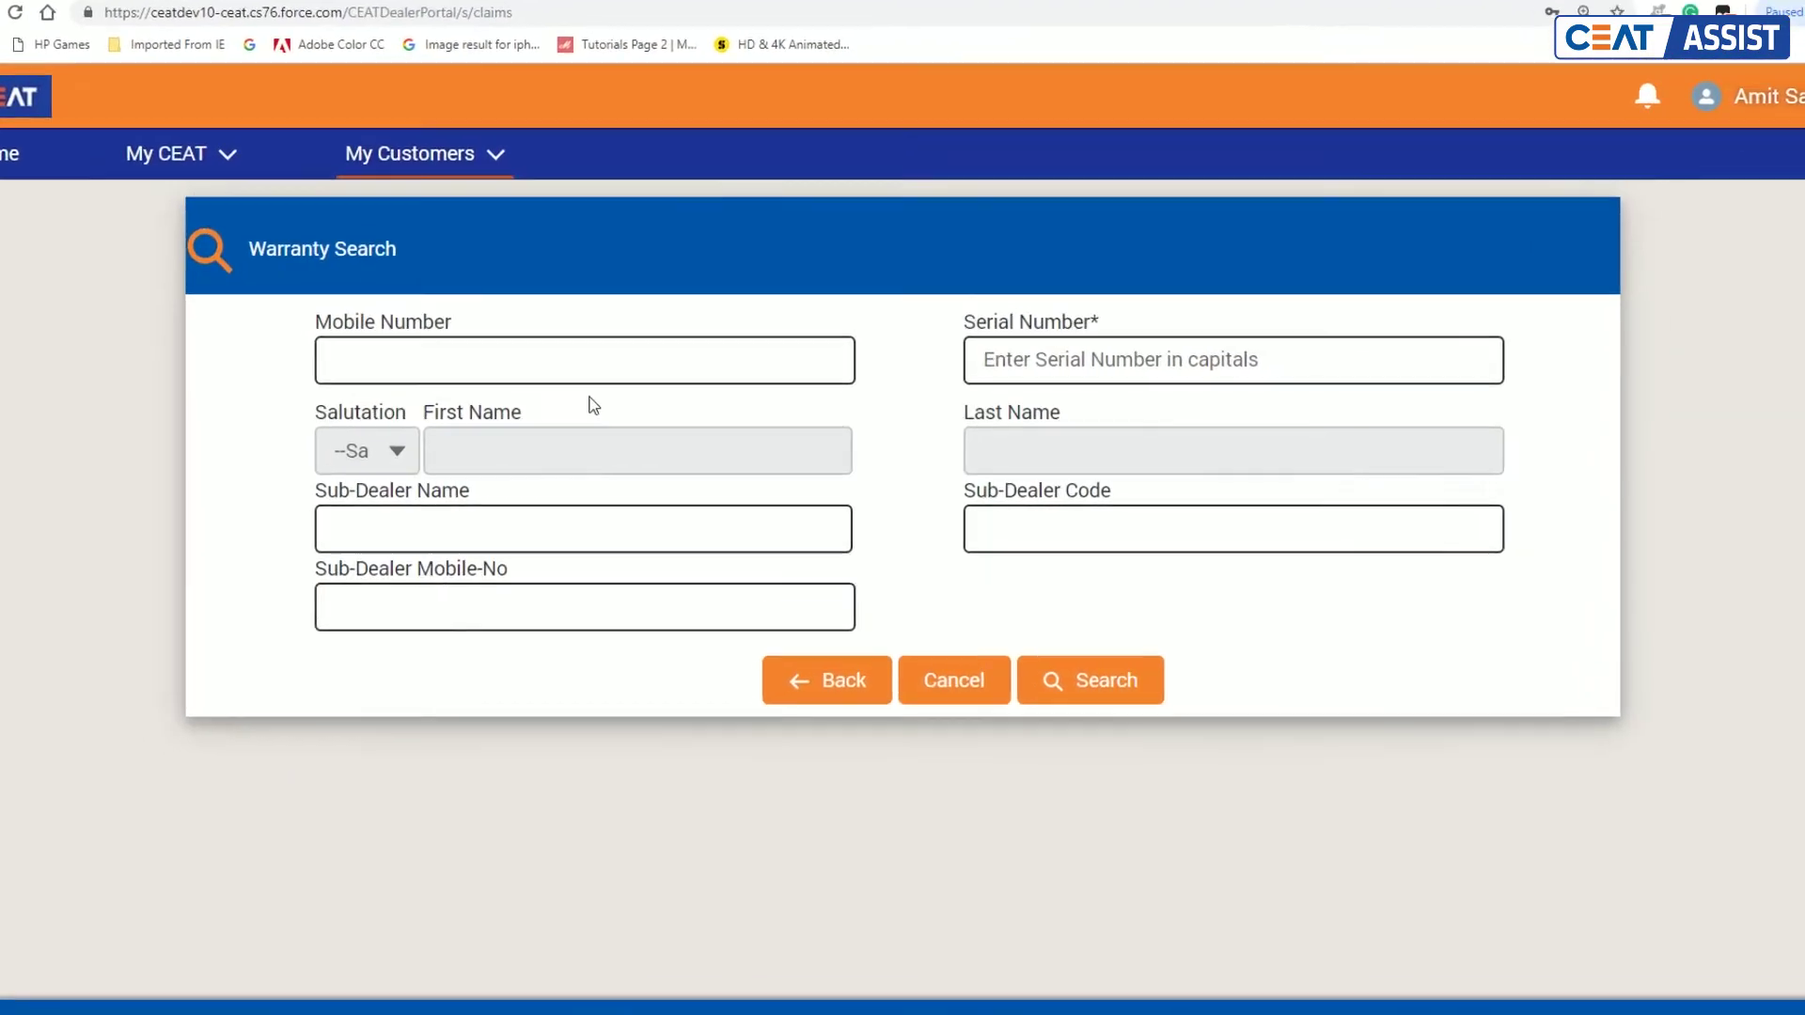
{"action": "left_click", "coordinate": [533, 379]}
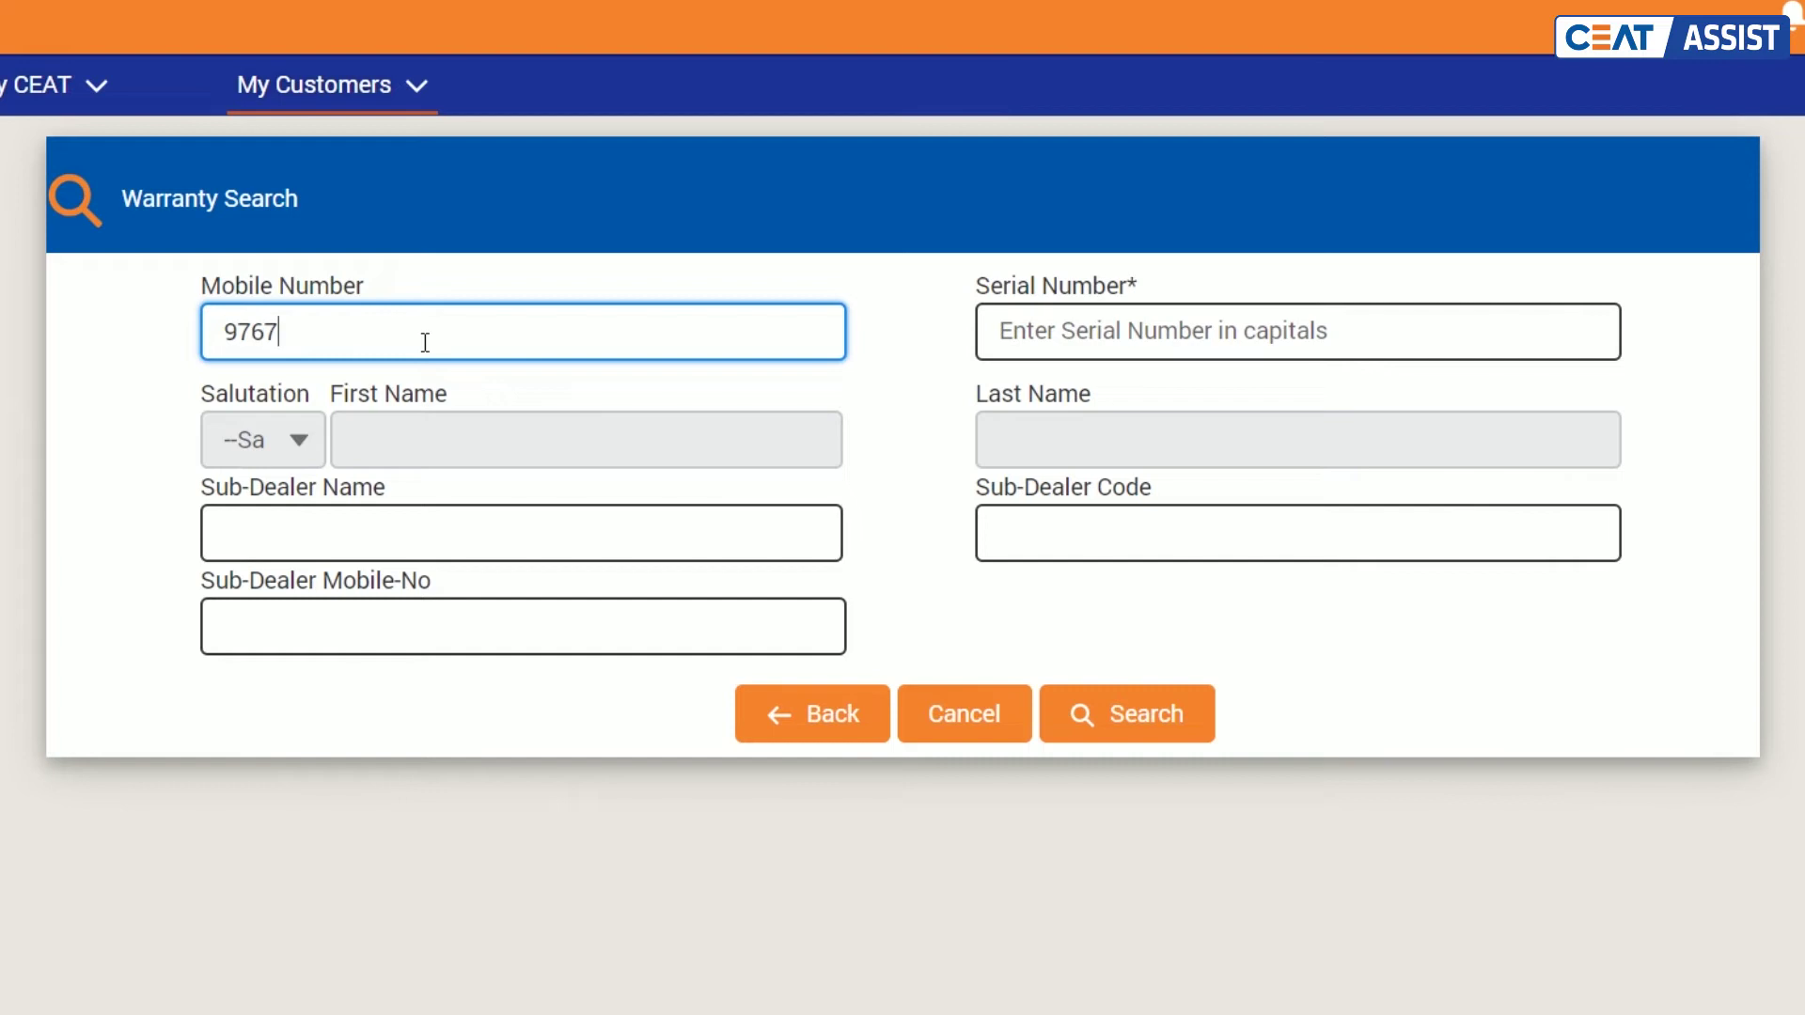
{"action": "left_click", "coordinate": [498, 381]}
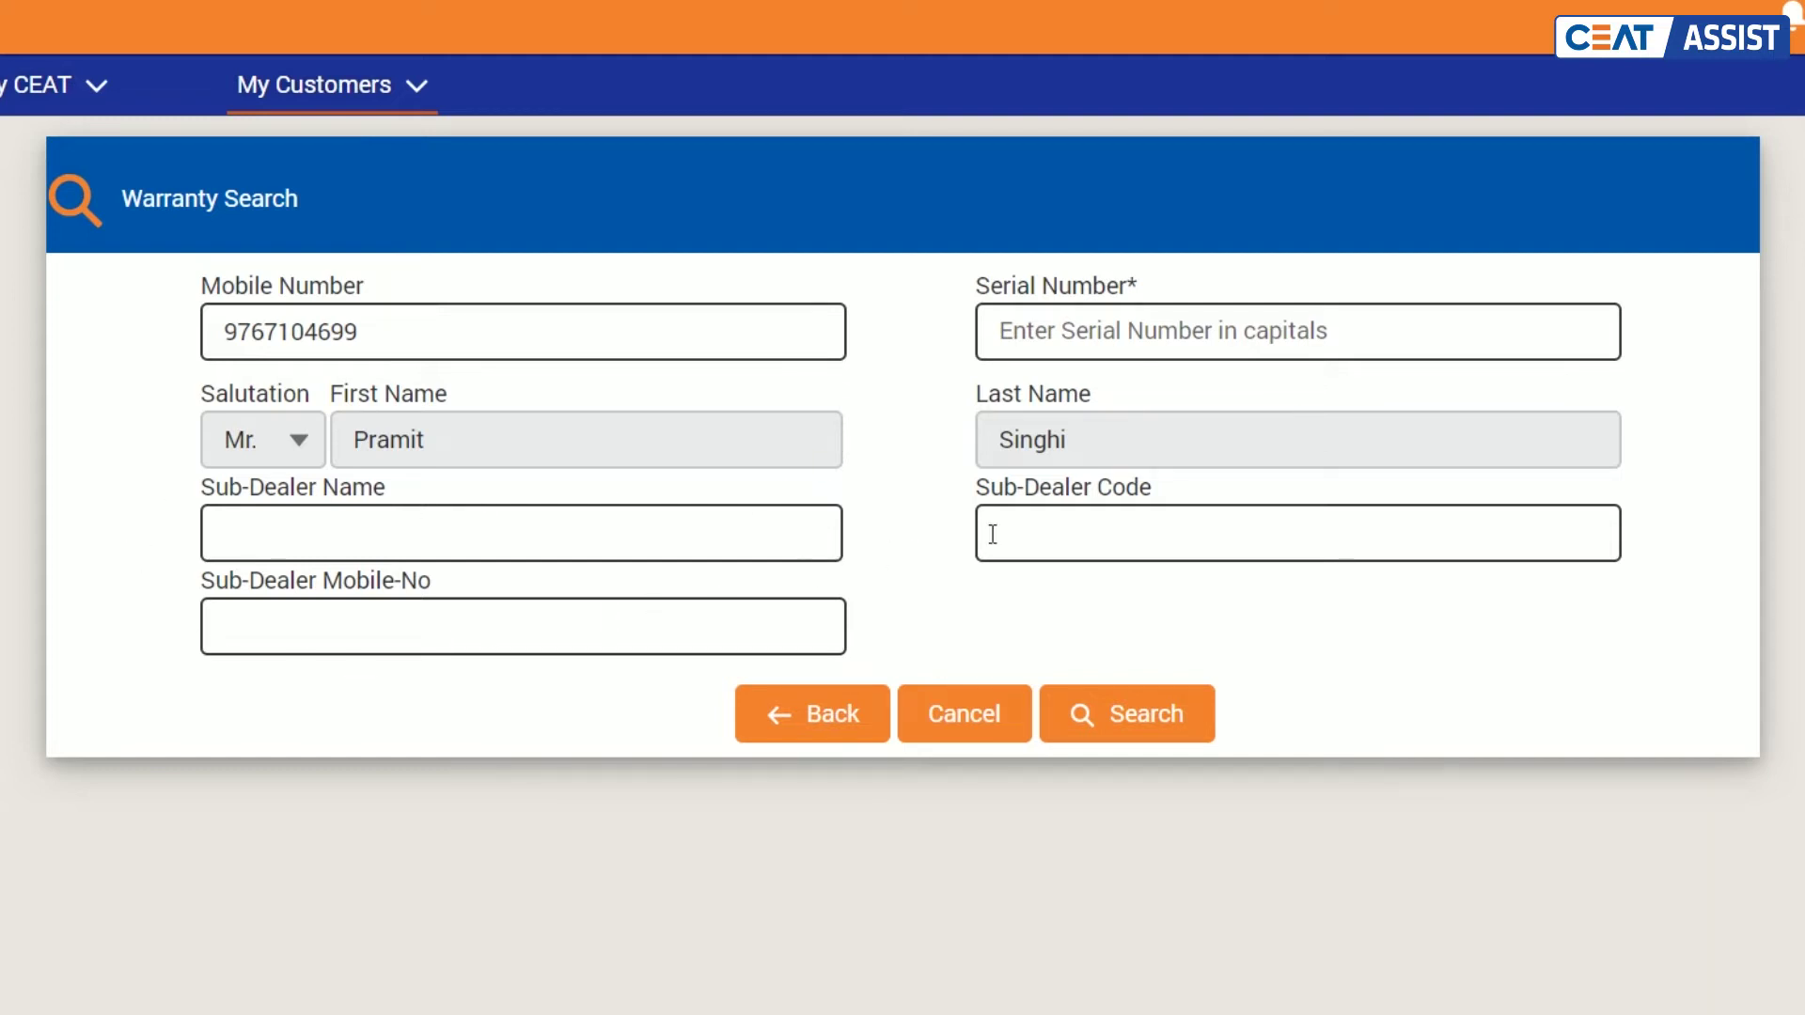
Step: Record sub-dealer name 'Test Name', code 1234, and the sub-dealer's mobile number
{"action": "left_click", "coordinate": [432, 551]}
{"action": "type", "text": "Test Name"}
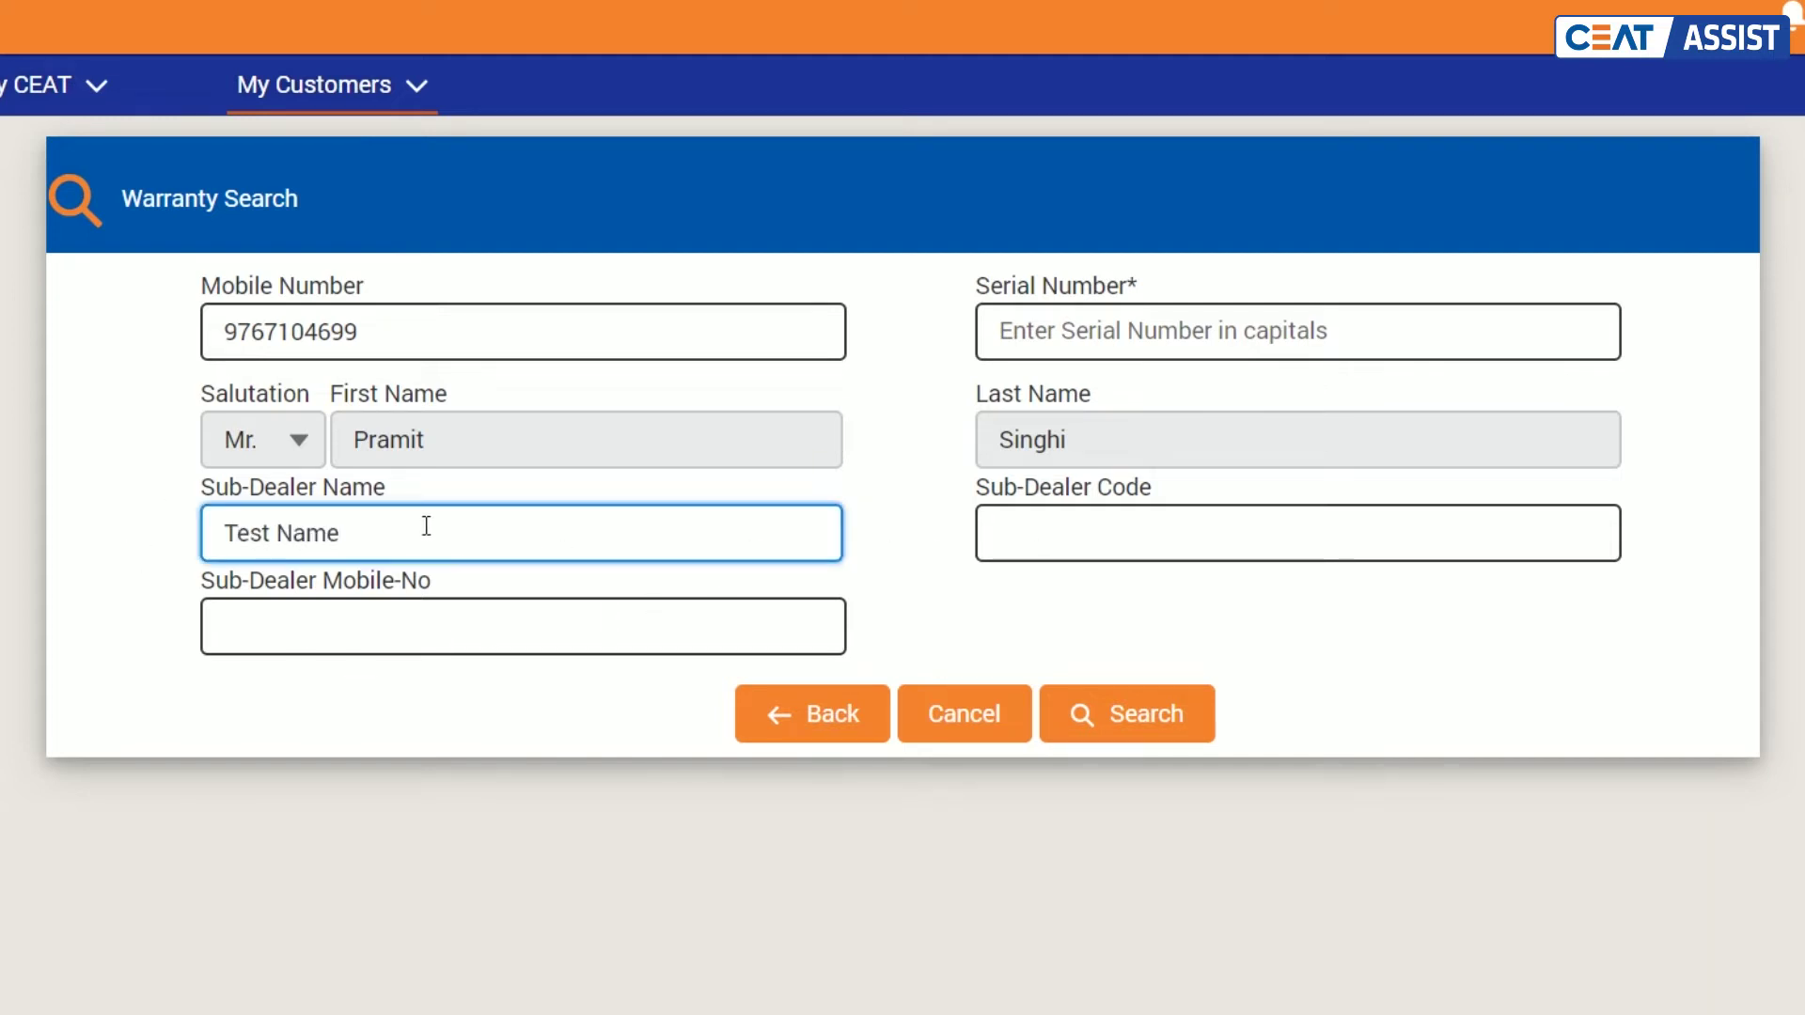
{"action": "left_click", "coordinate": [1093, 525]}
{"action": "type", "text": "1234"}
{"action": "left_click", "coordinate": [655, 637]}
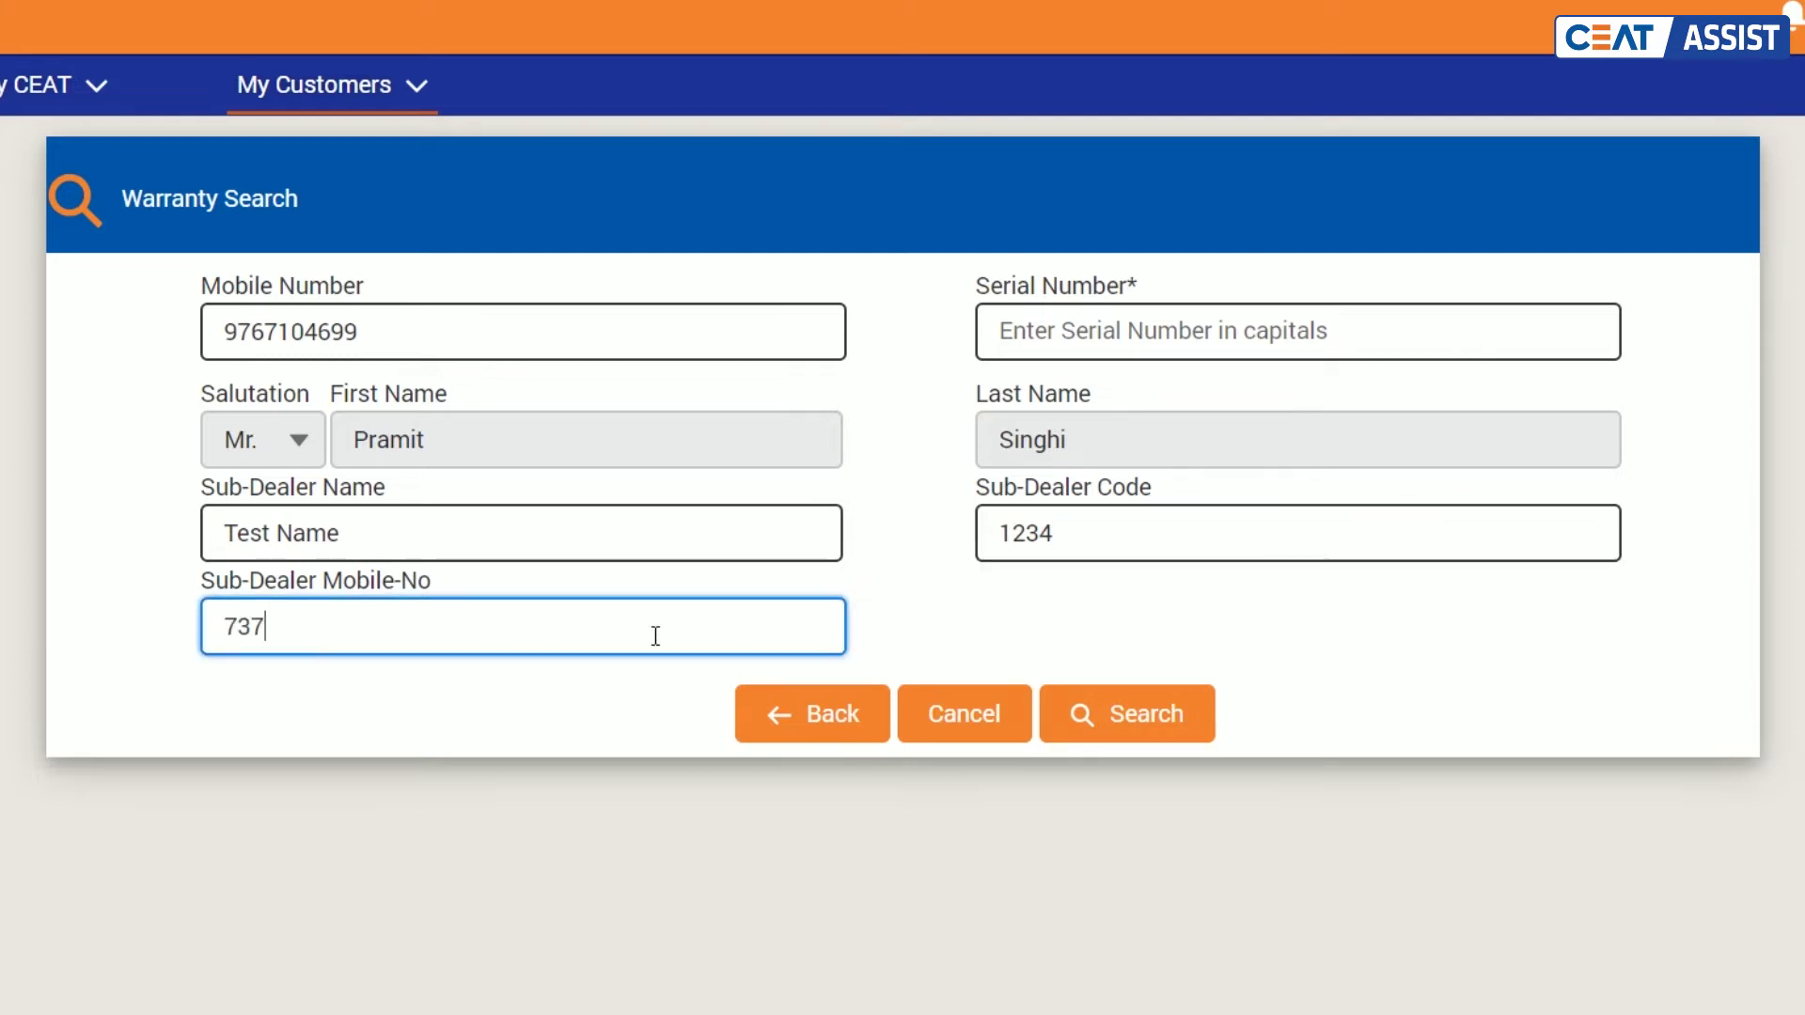
{"action": "left_click", "coordinate": [938, 584]}
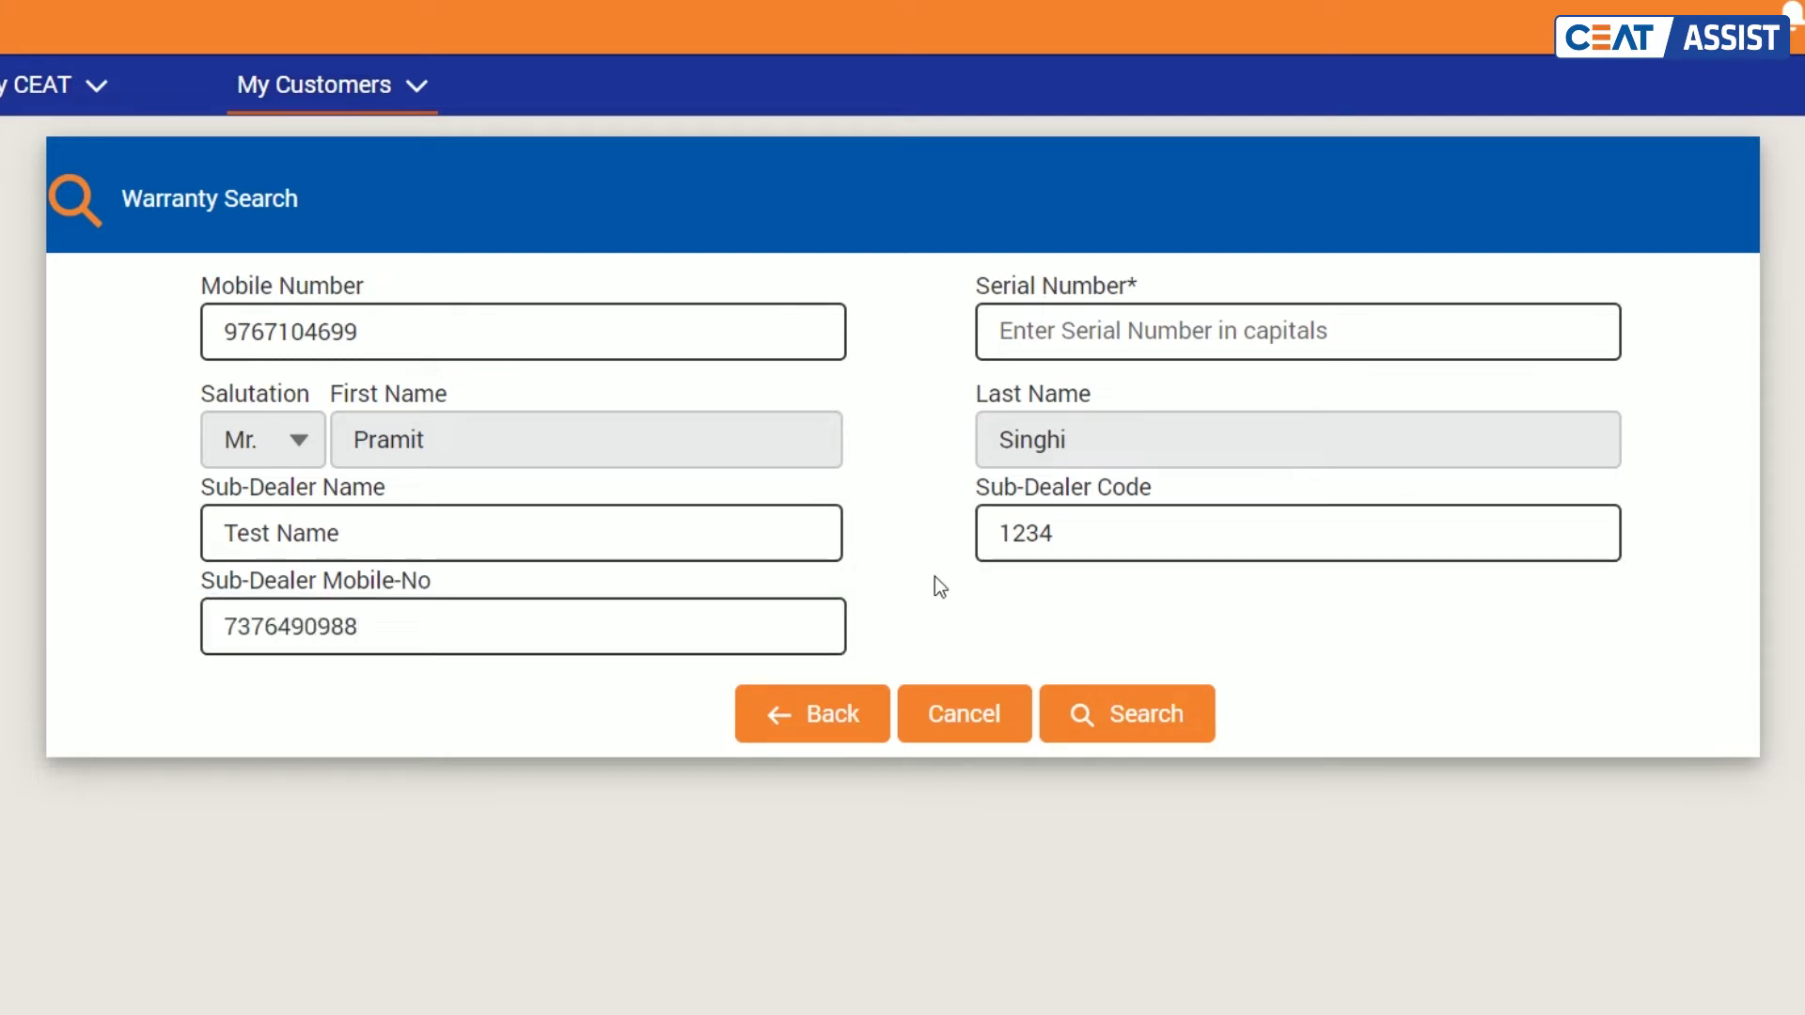
Step: Search warranties by serial number N4018, listing six matching warranties
{"action": "left_click", "coordinate": [1062, 350]}
{"action": "type", "text": "N4018"}
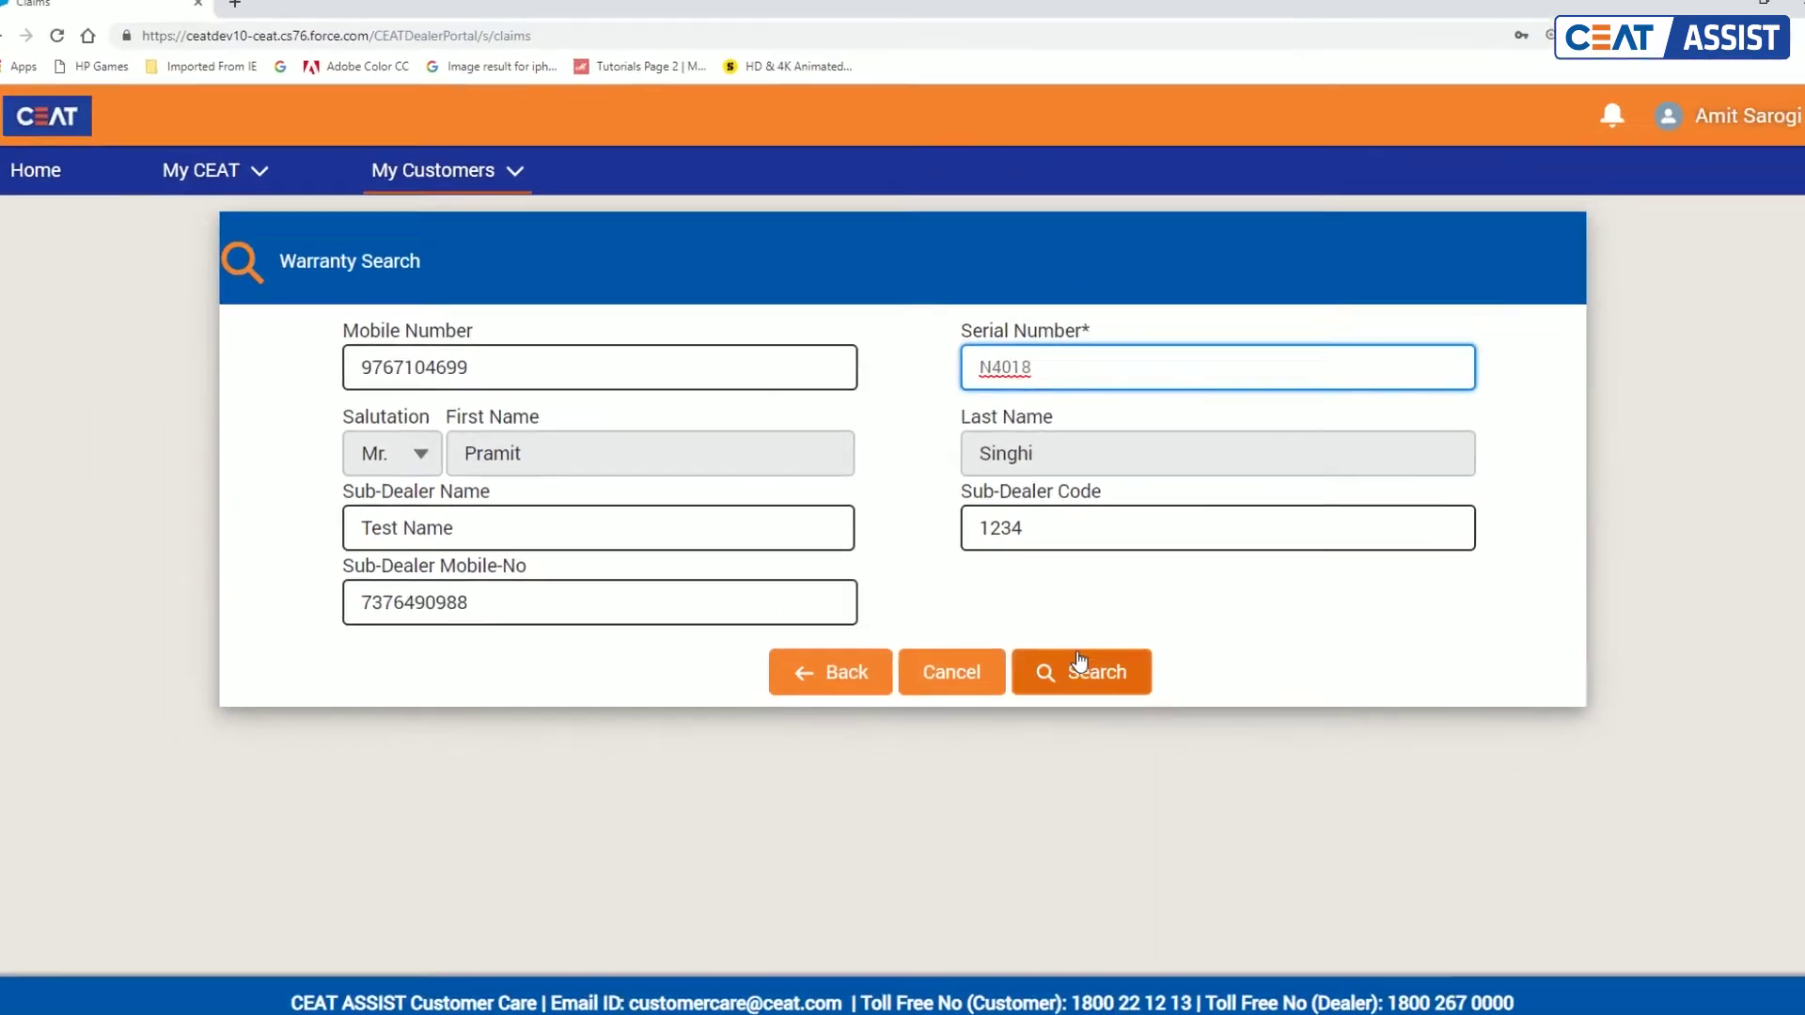
{"action": "left_click", "coordinate": [1079, 663]}
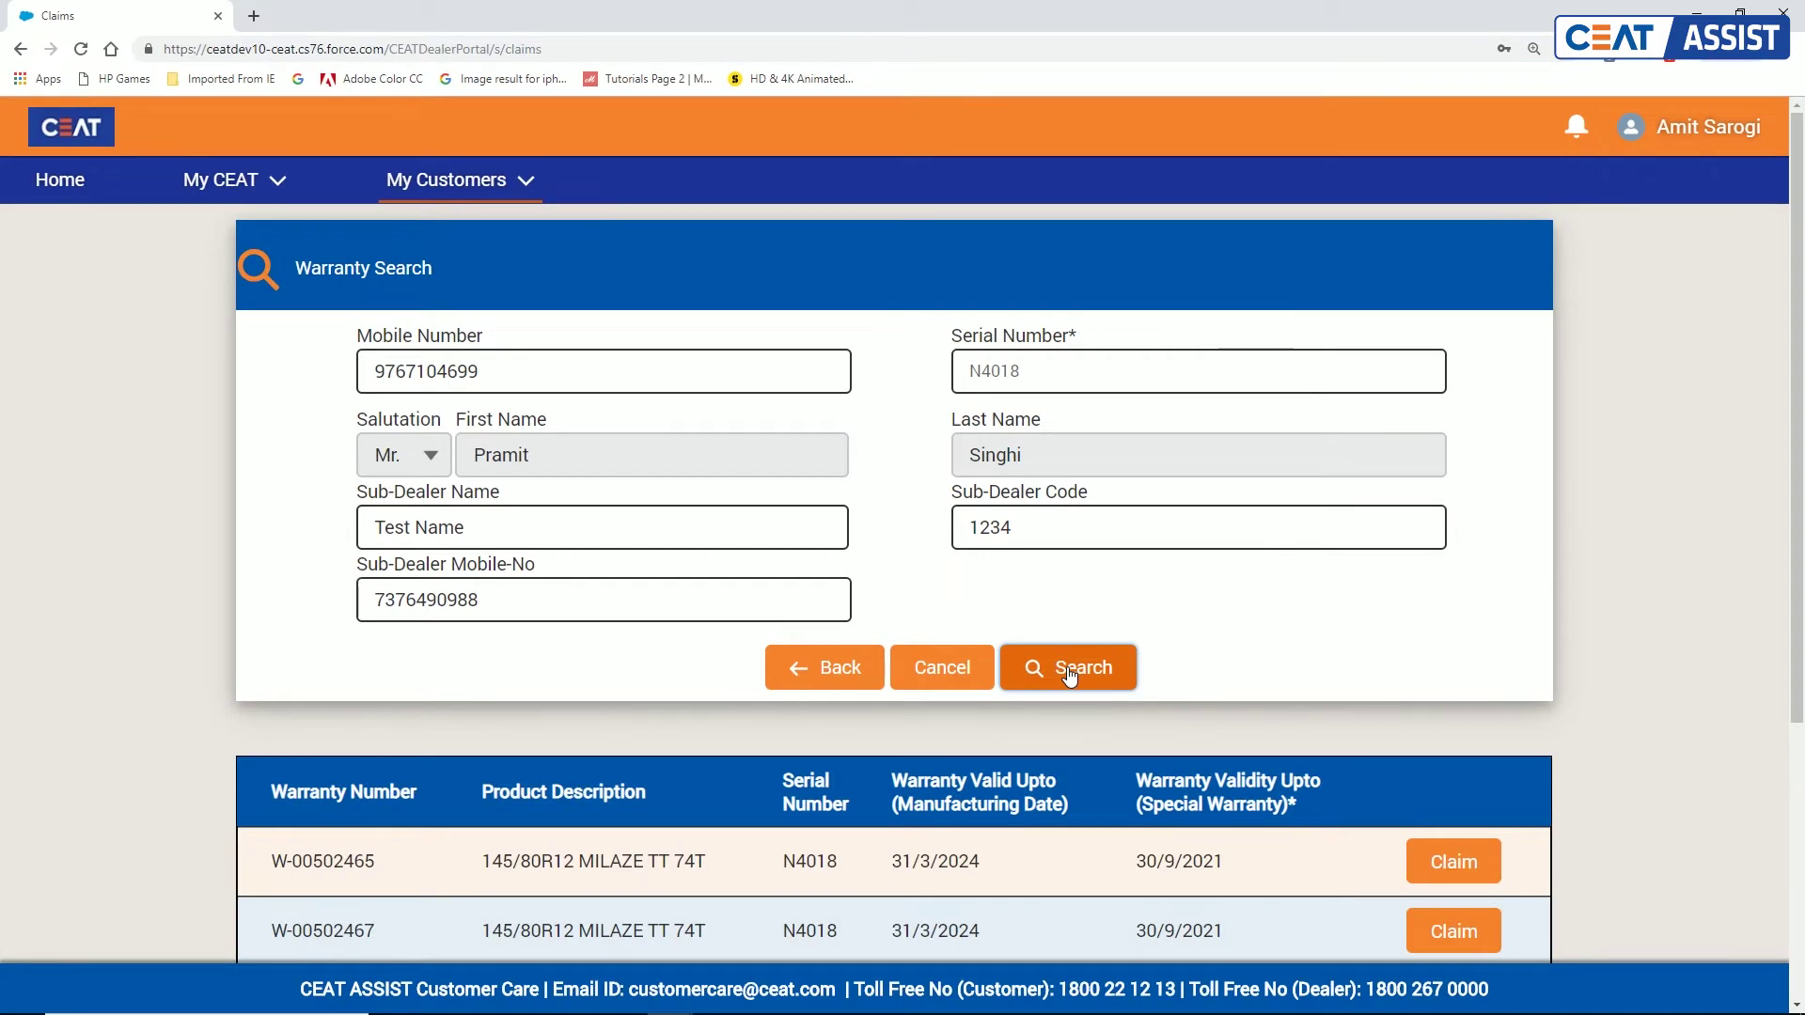
{"action": "scroll", "coordinate": [1070, 674], "scroll_direction": "down", "scroll_amount": 5}
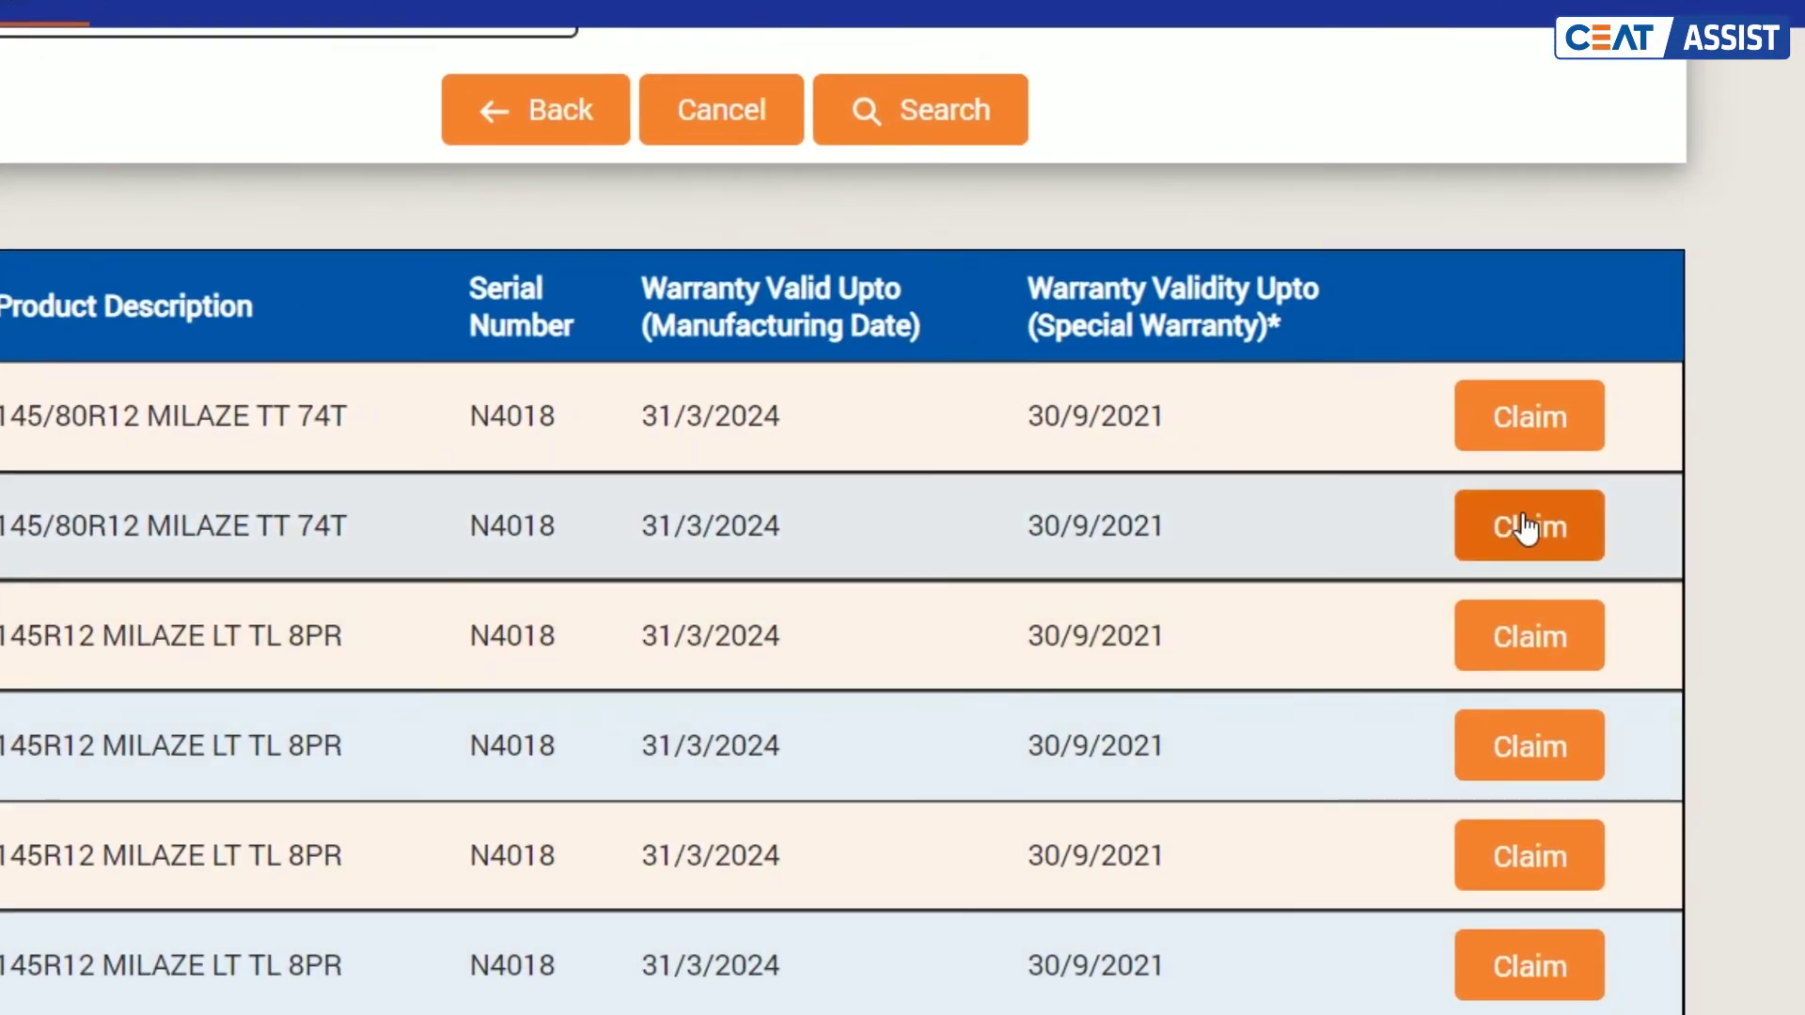
Step: Open a claim on one N4018 warranty and enter Actual NSD 3.20
{"action": "left_click", "coordinate": [1525, 529]}
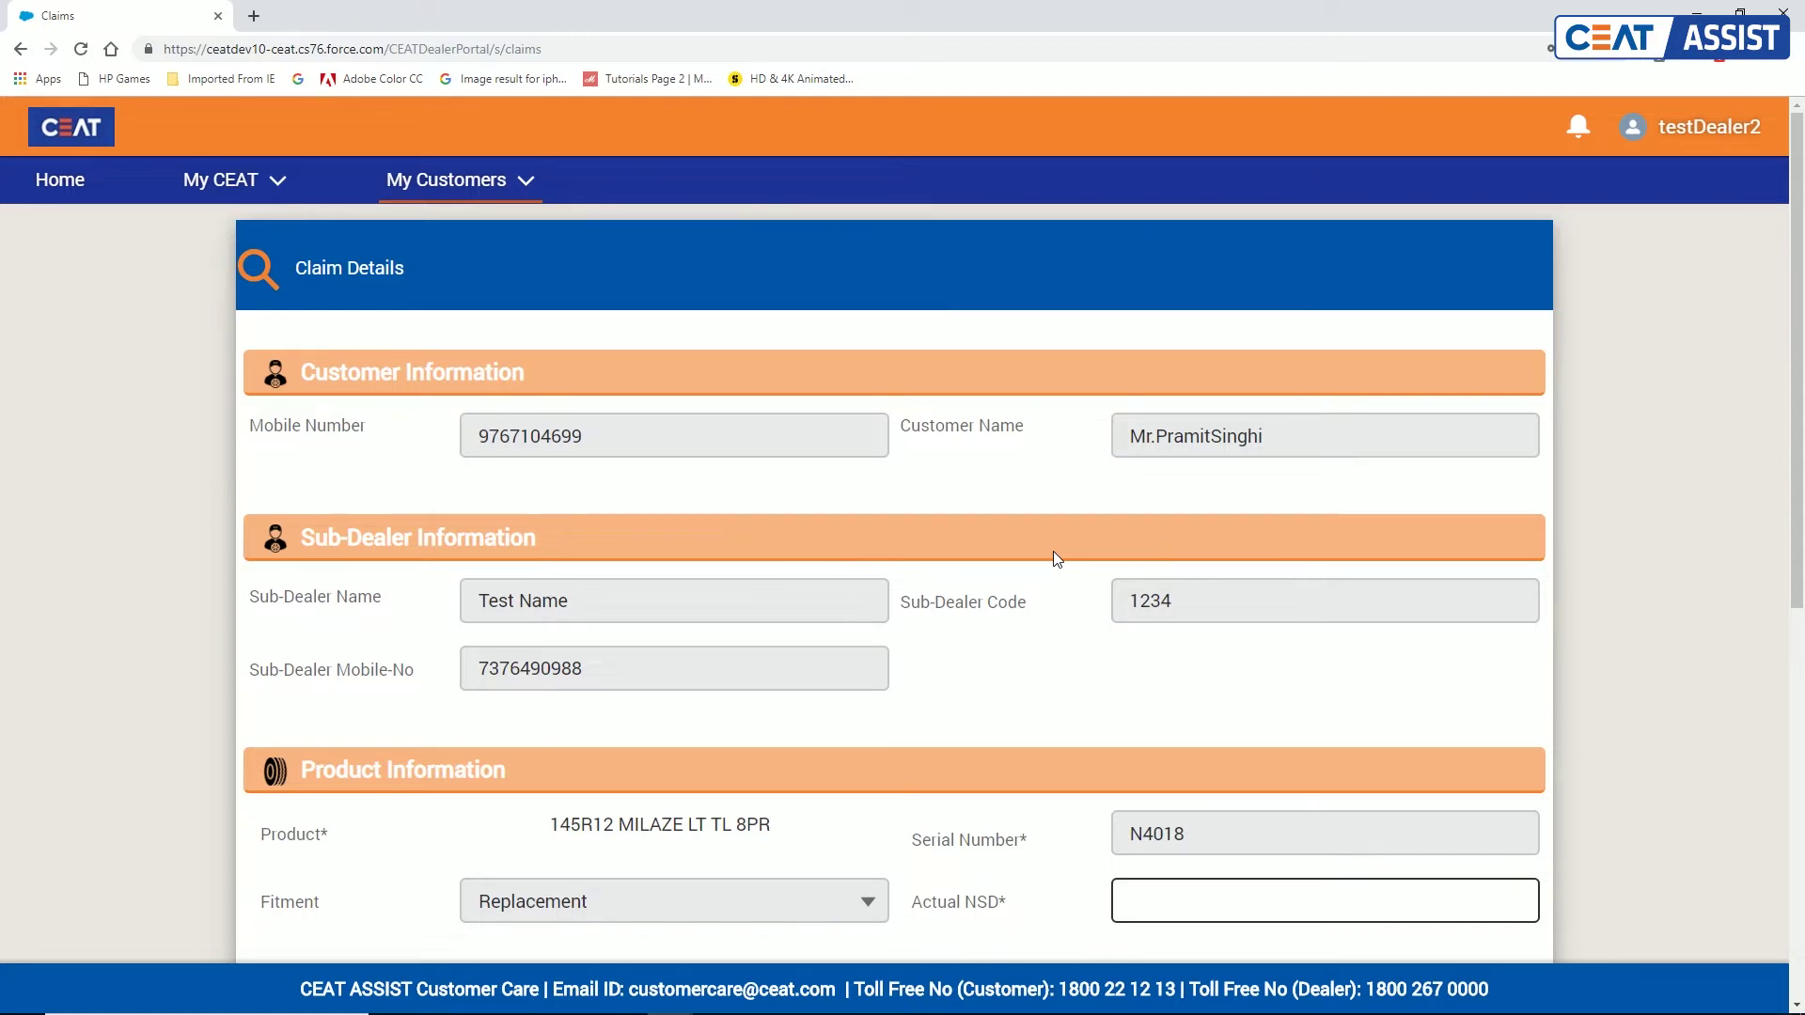
{"action": "scroll", "coordinate": [1053, 553], "scroll_direction": "down", "scroll_amount": 5}
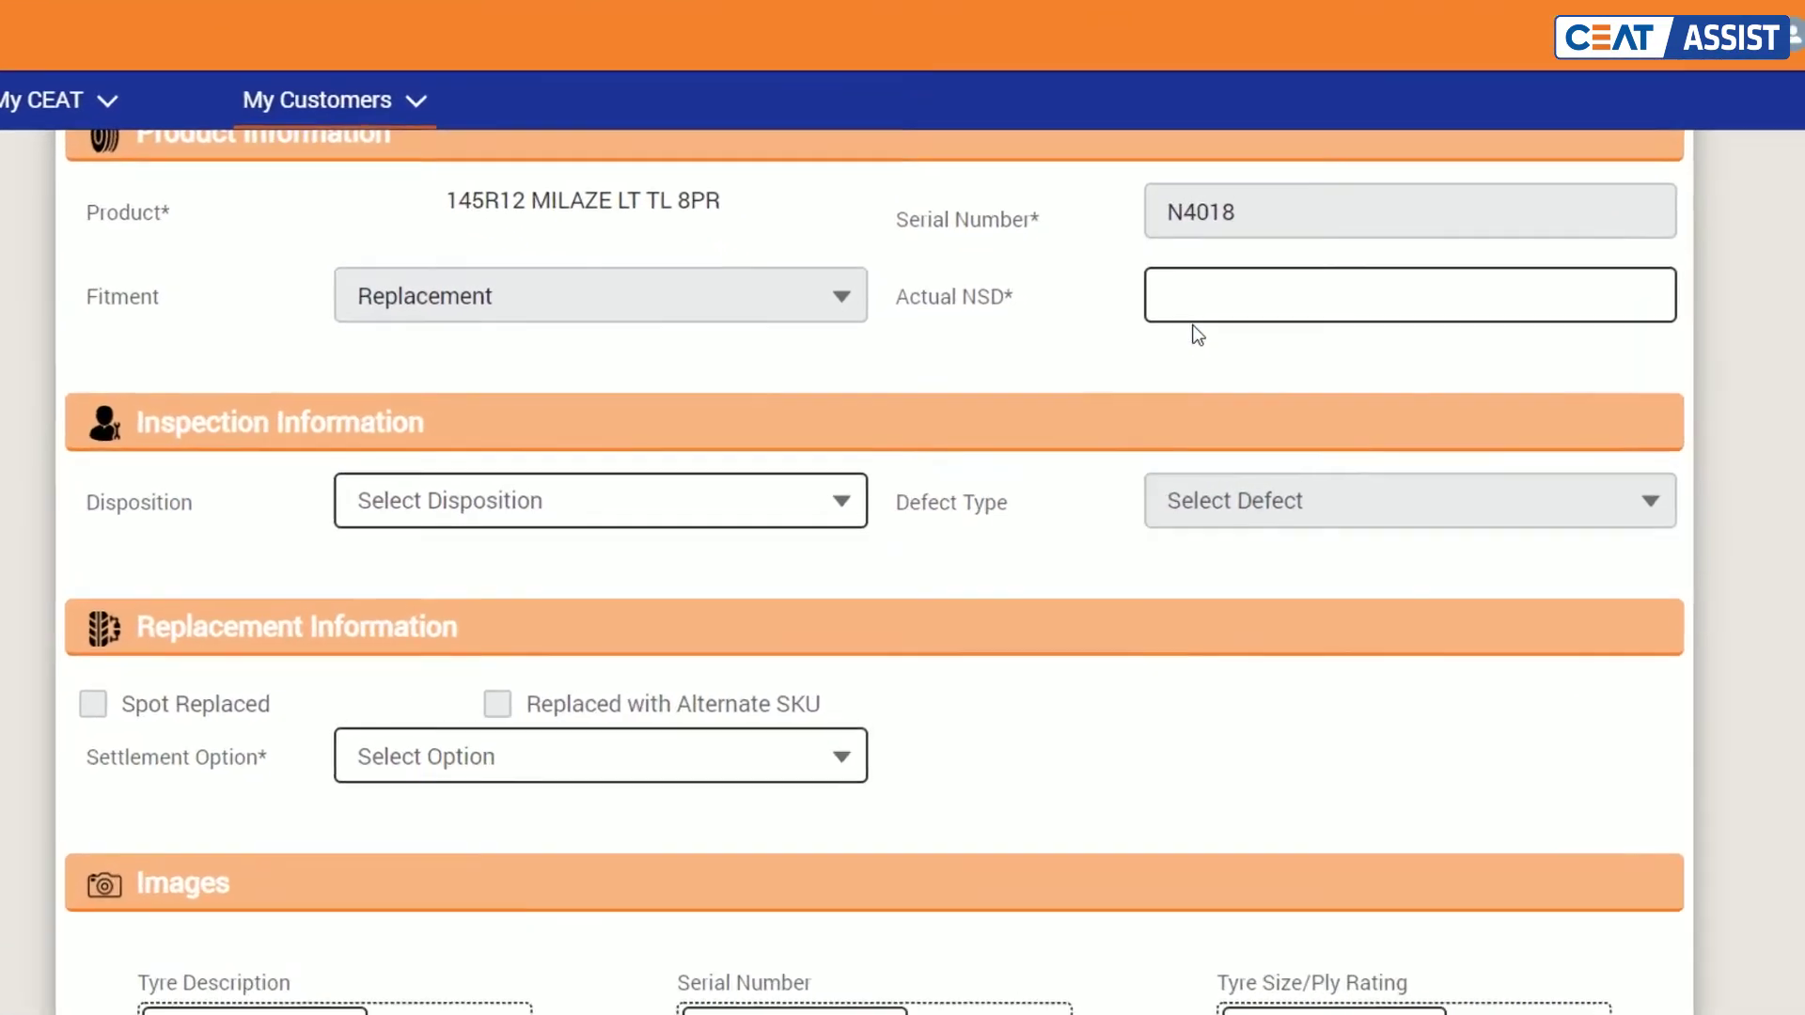
{"action": "left_click", "coordinate": [1153, 341]}
{"action": "type", "text": "3.20"}
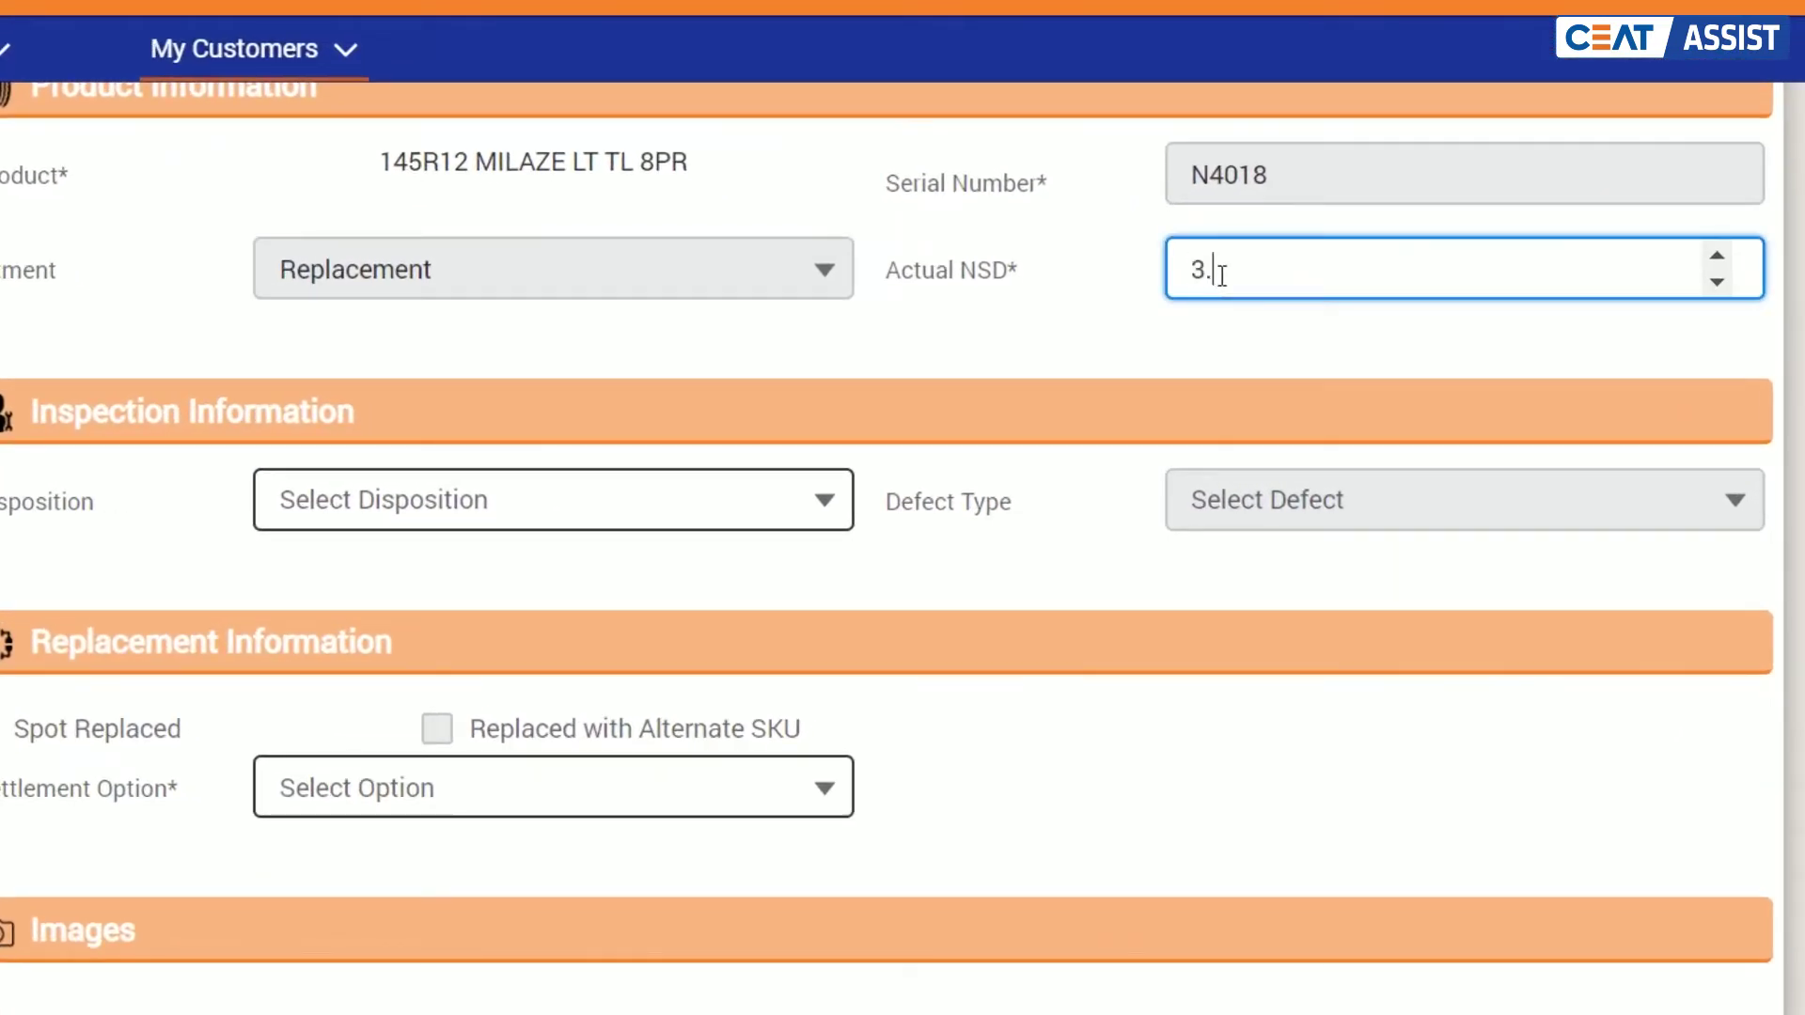
{"action": "left_click", "coordinate": [1134, 331]}
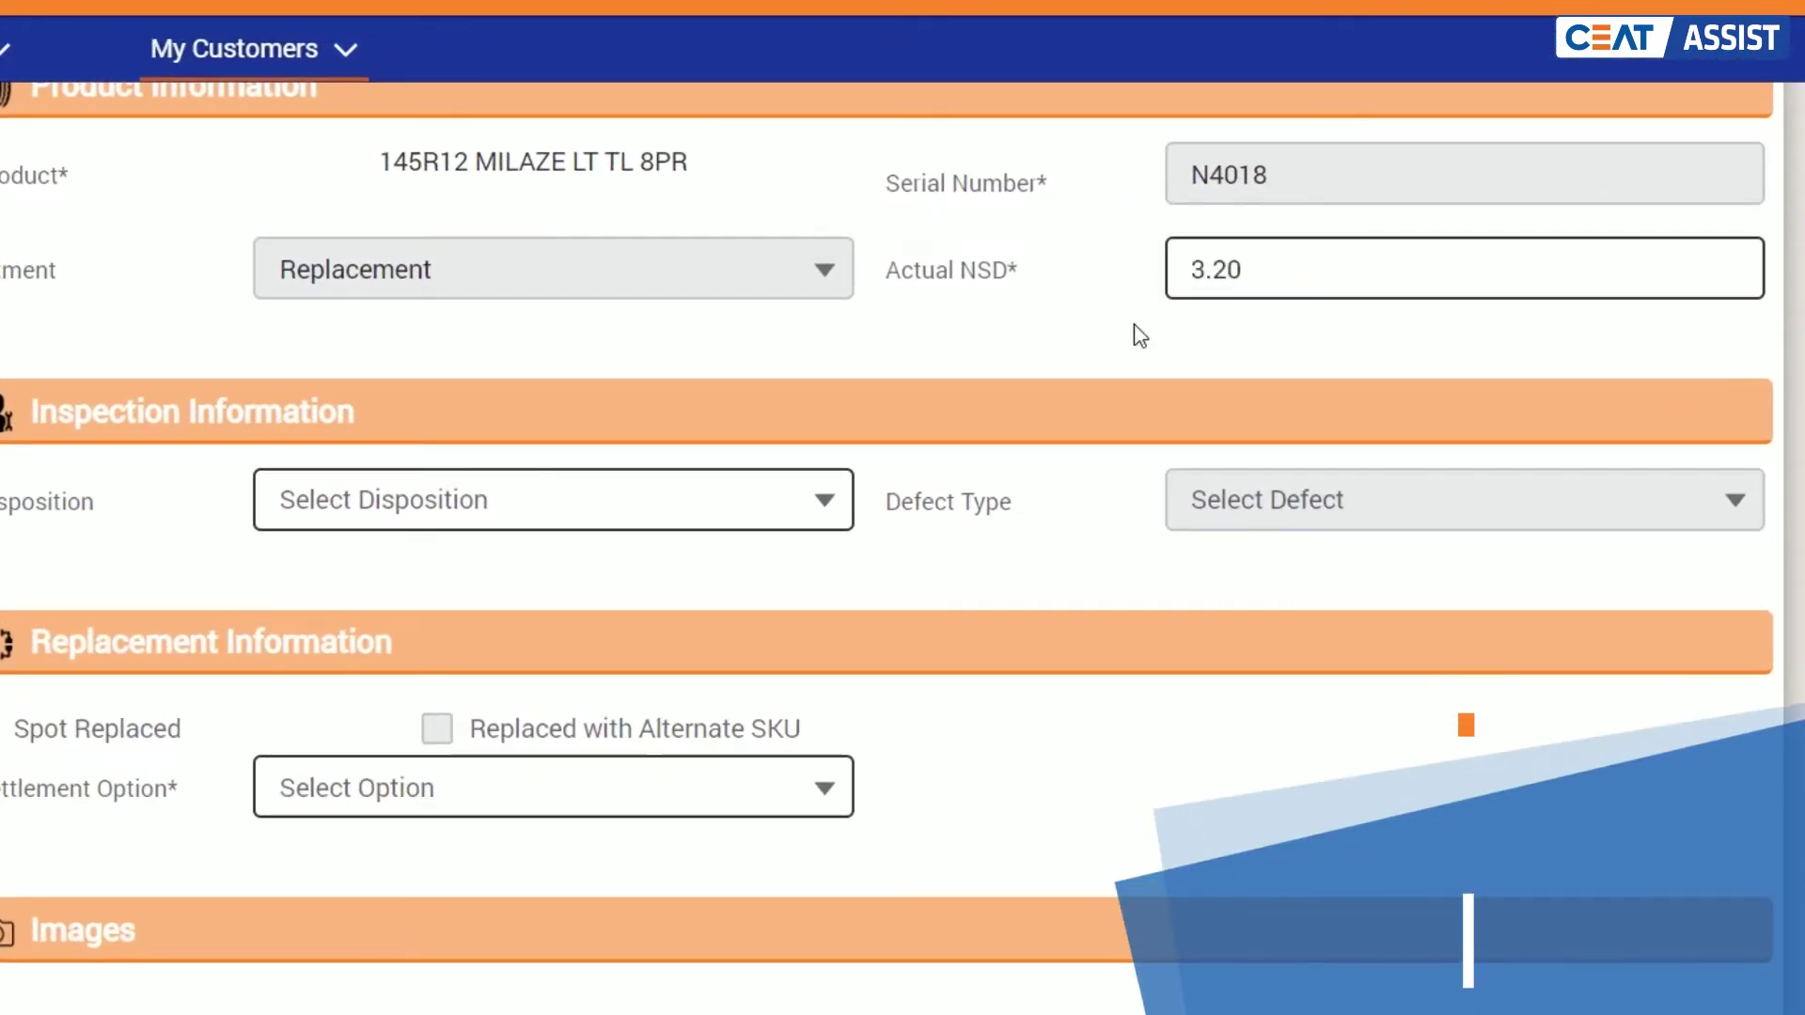
Step: Keep disposition as Manufacturing Defect(ACCEPTTY) and tick Spot Replaced
{"action": "left_click", "coordinate": [818, 499]}
{"action": "left_click", "coordinate": [798, 592]}
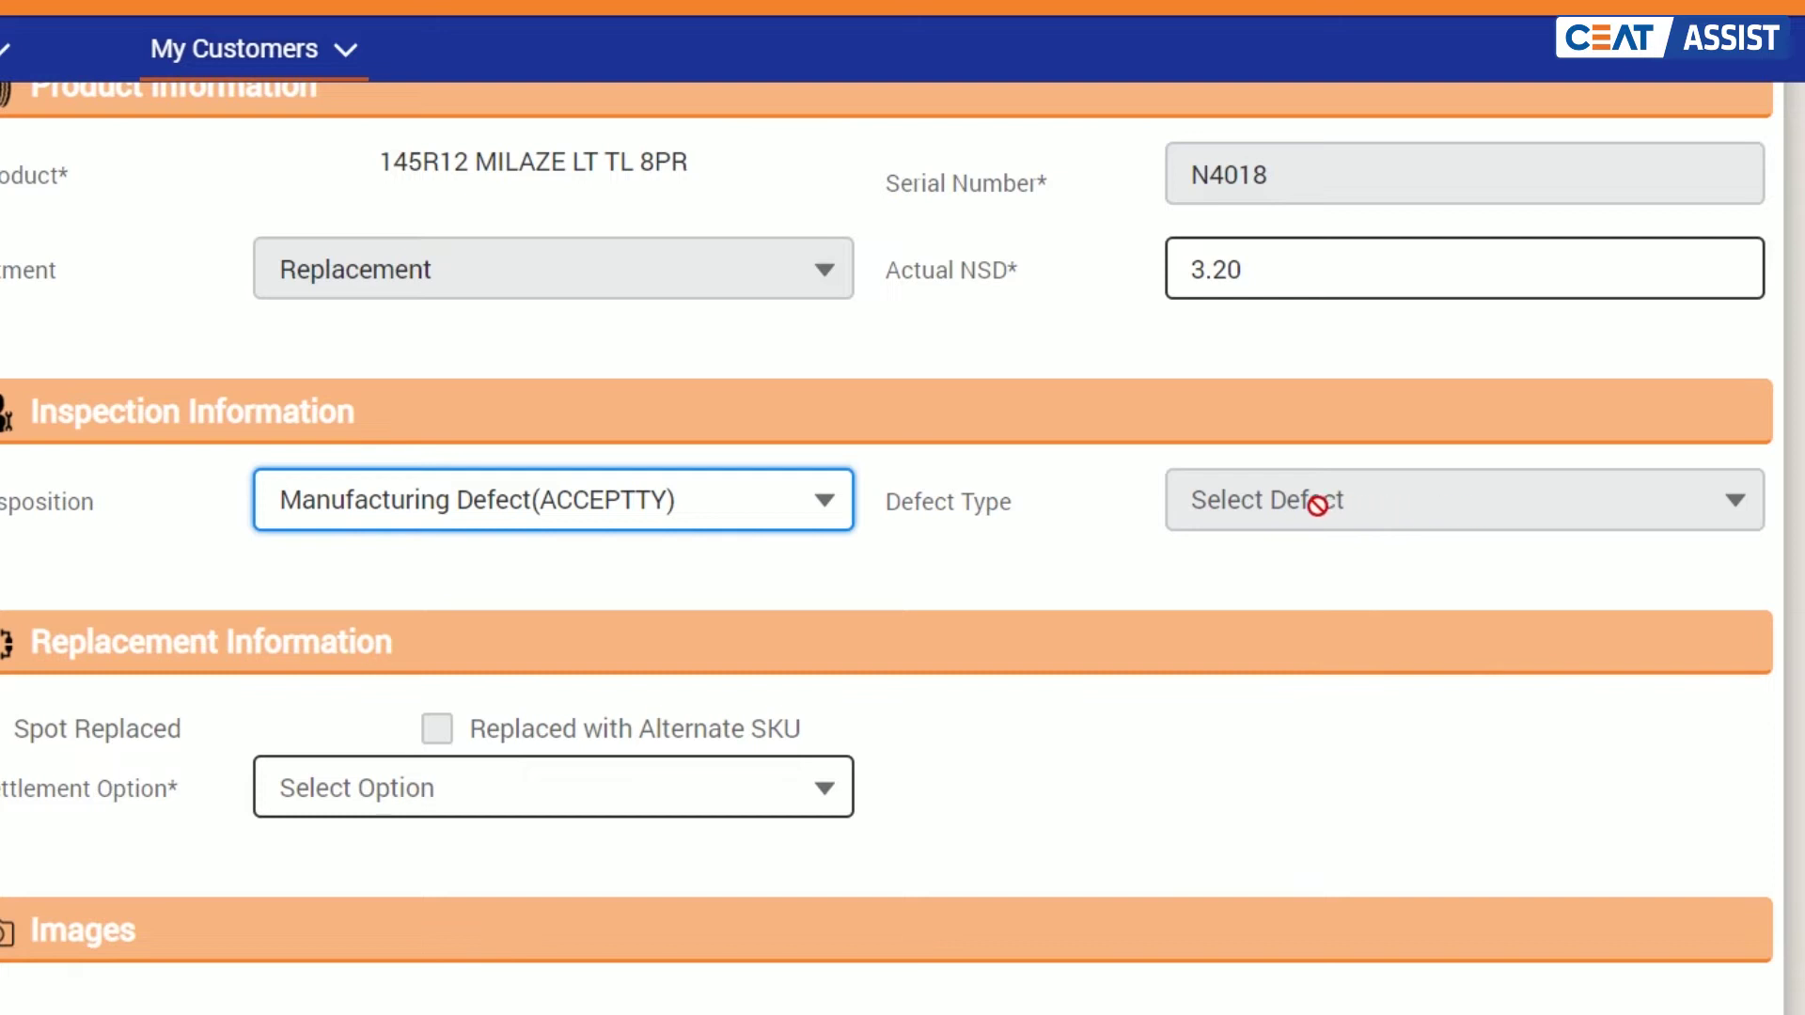
{"action": "left_click", "coordinate": [818, 508]}
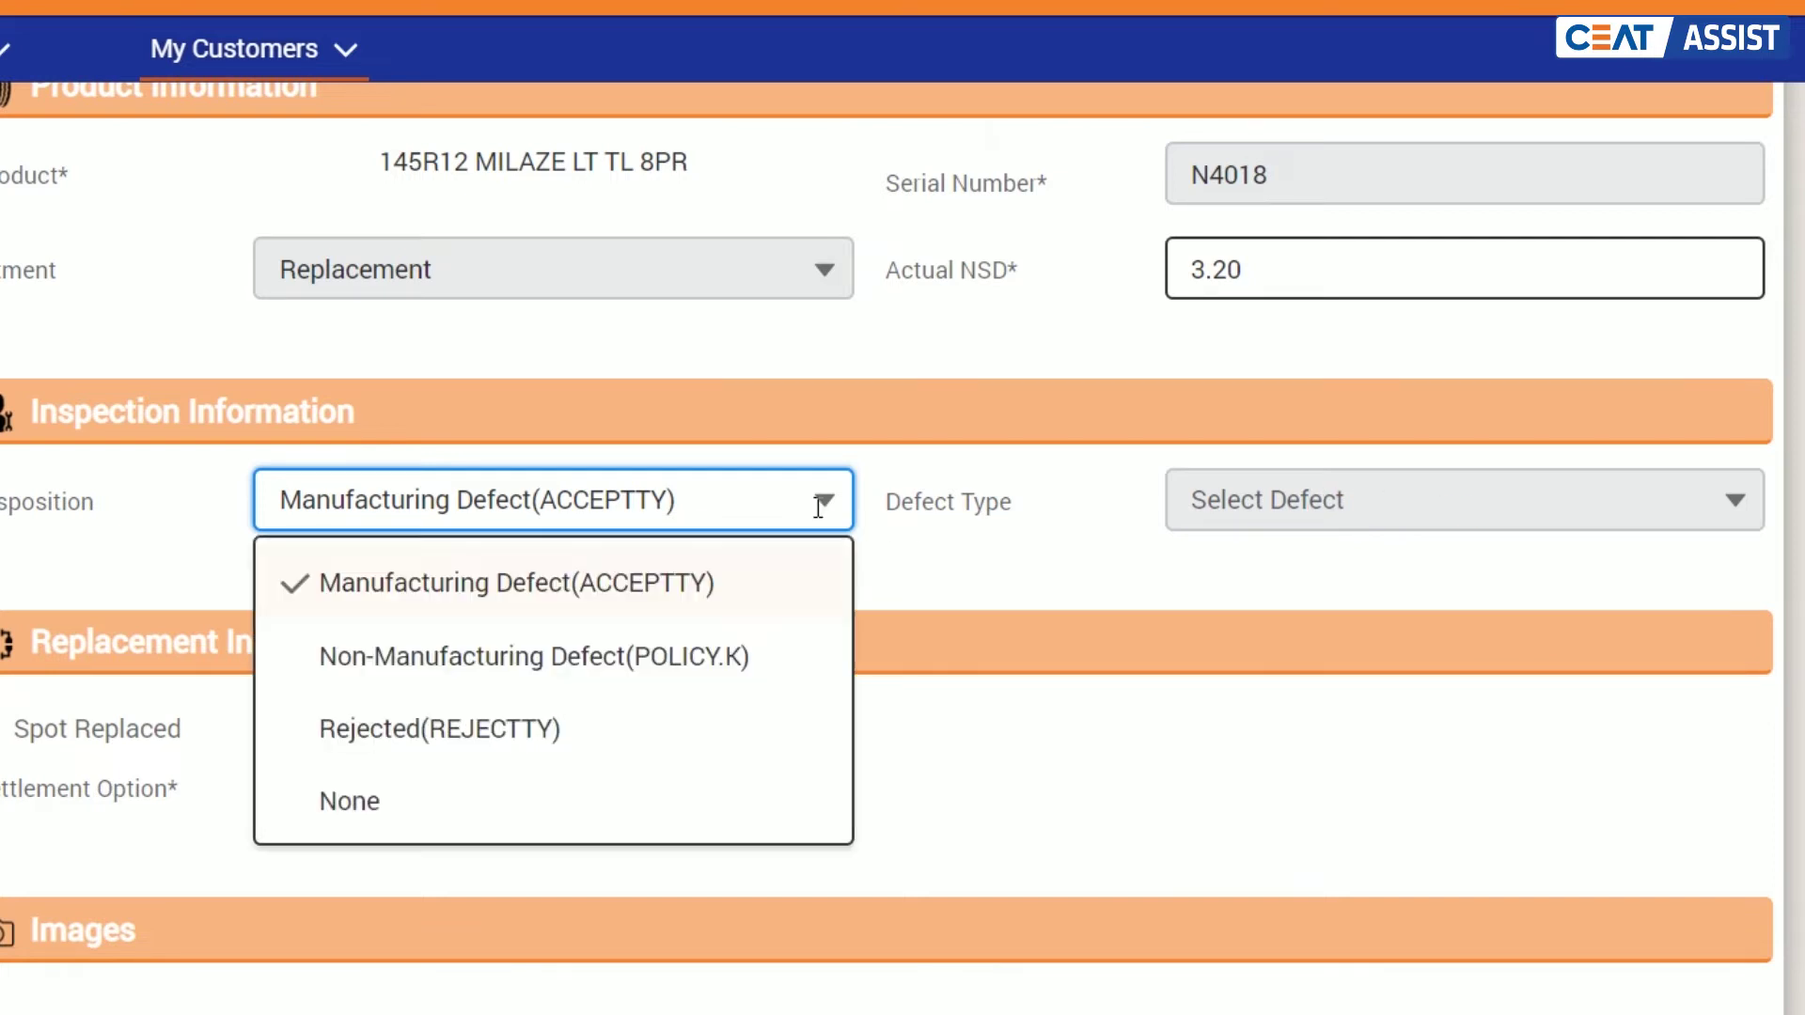
{"action": "left_click", "coordinate": [907, 561]}
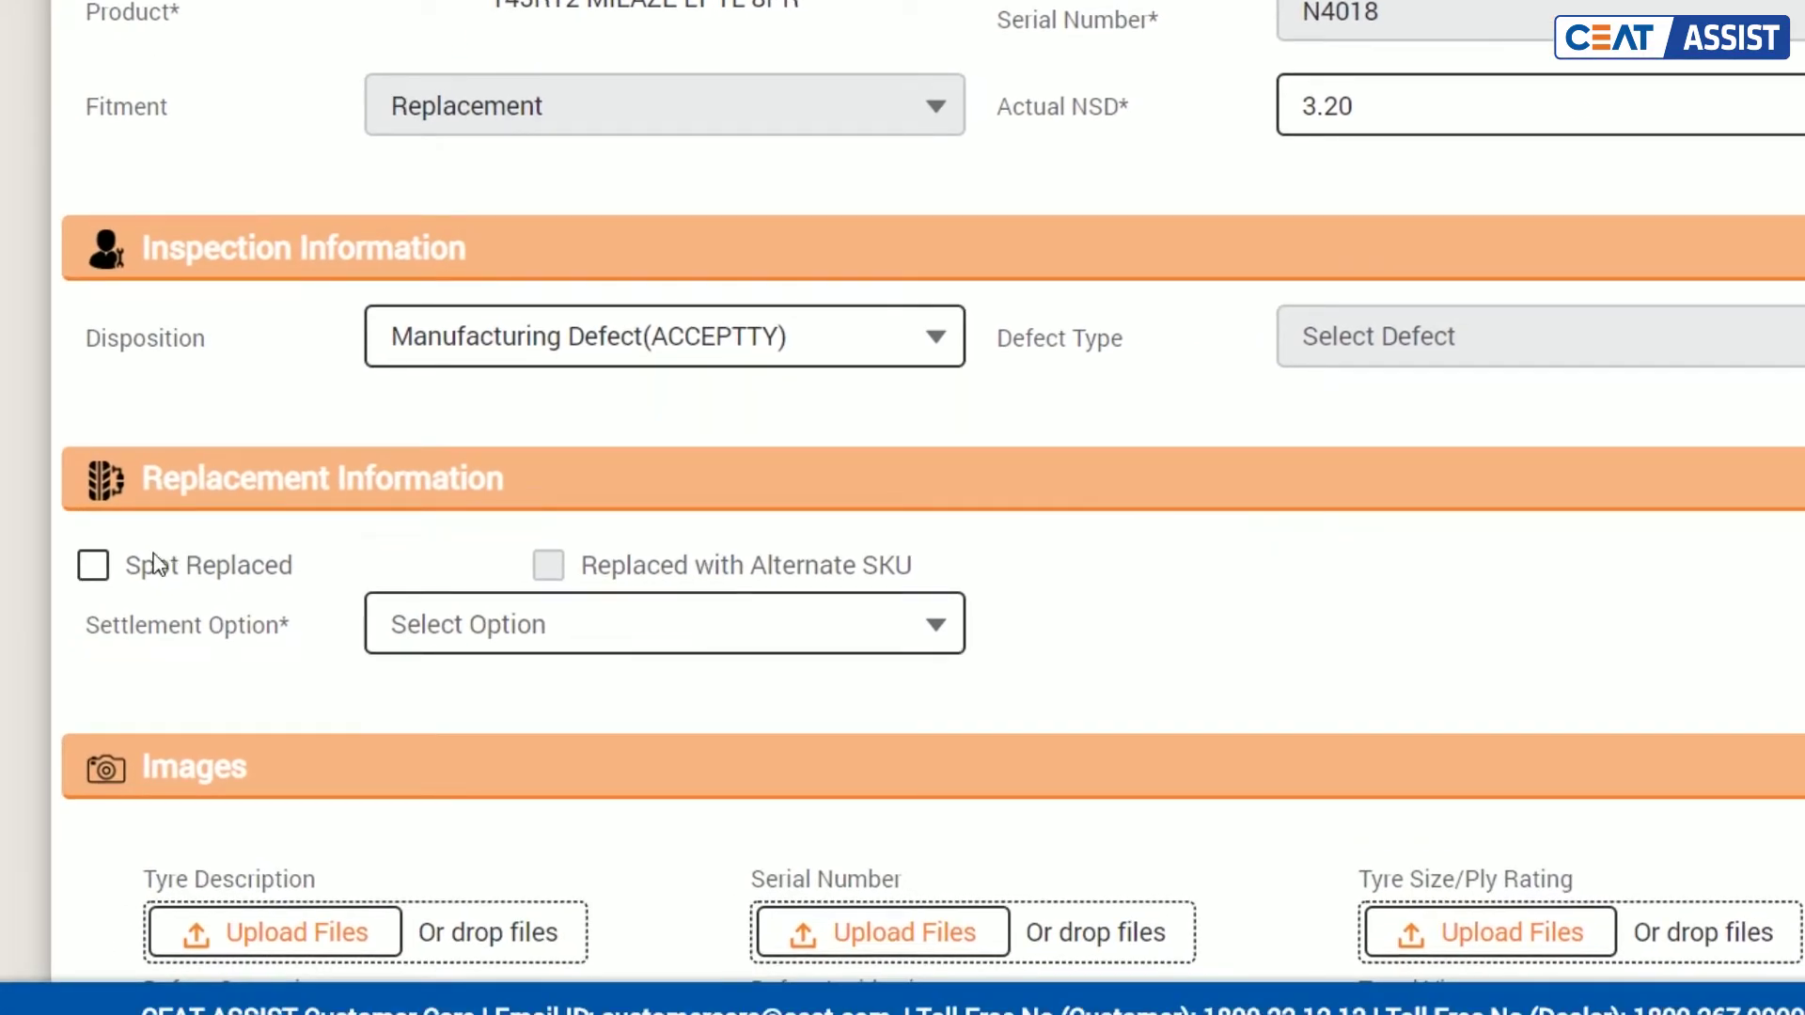
{"action": "left_click", "coordinate": [94, 566]}
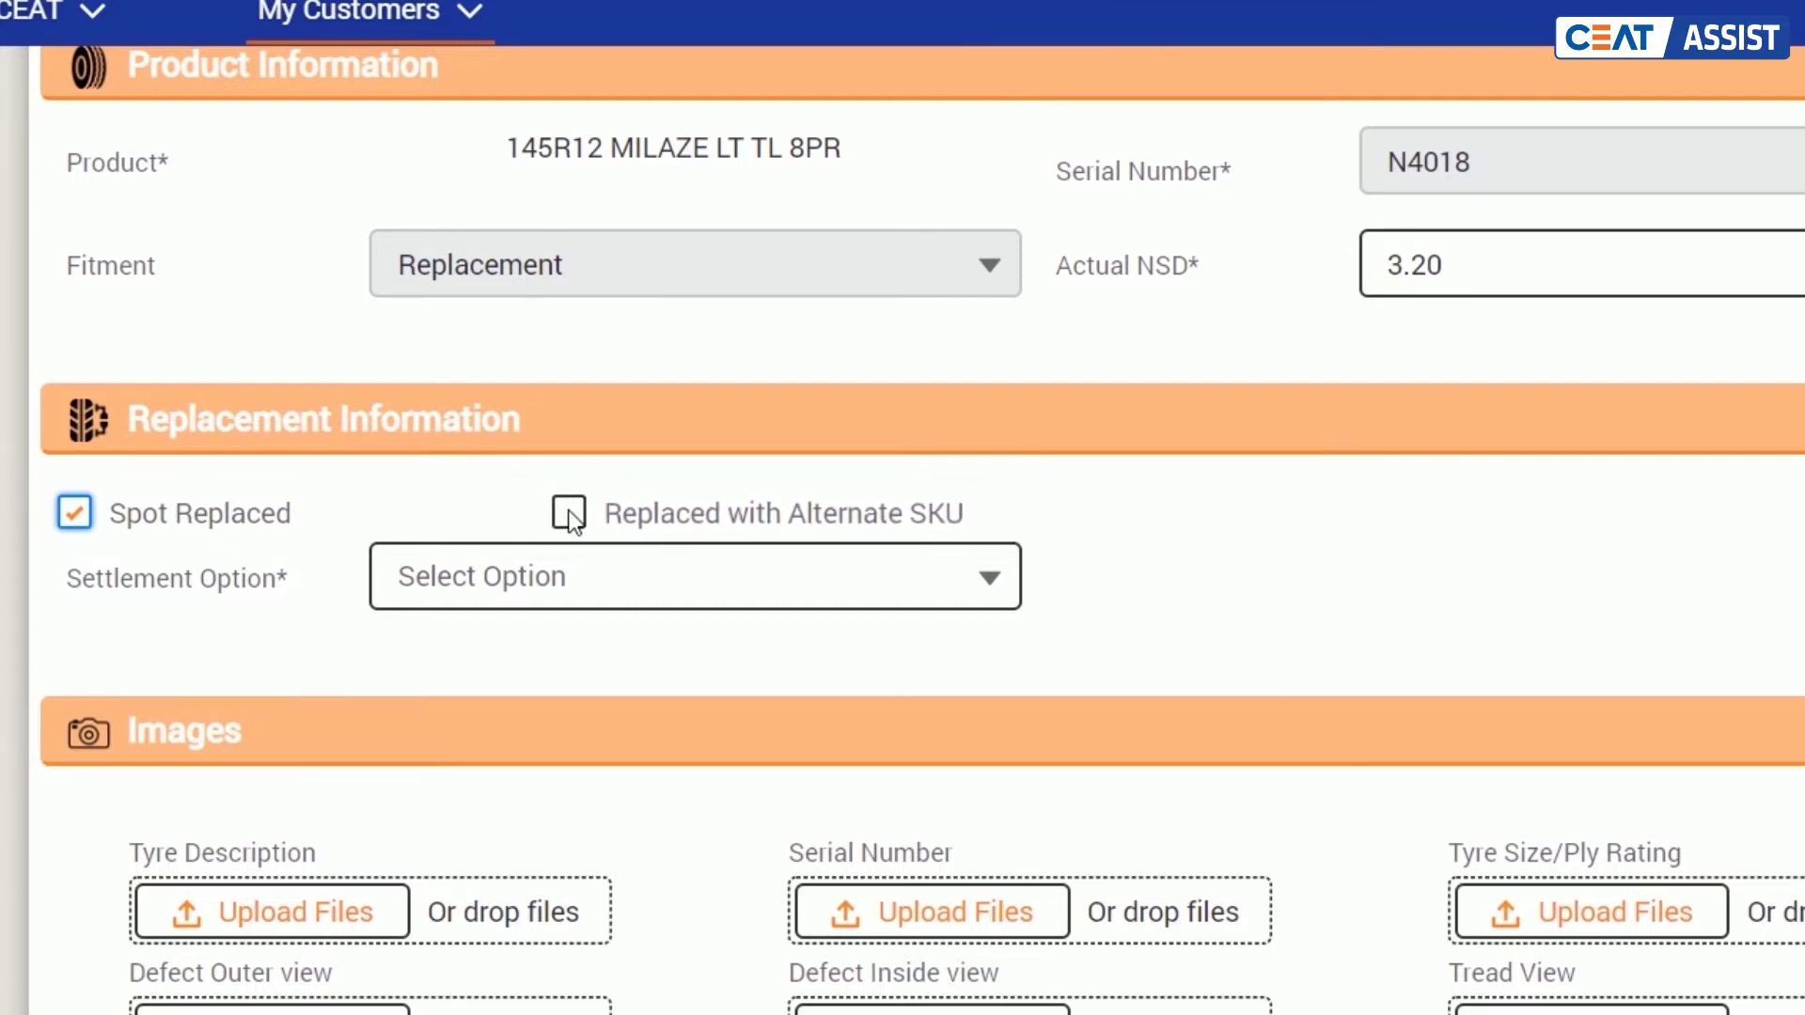
Step: Choose Auto Invoicing settlement and set alternate replaced SKU 155R13 MILAZE HD LT TL 8PR
{"action": "left_click", "coordinate": [965, 579]}
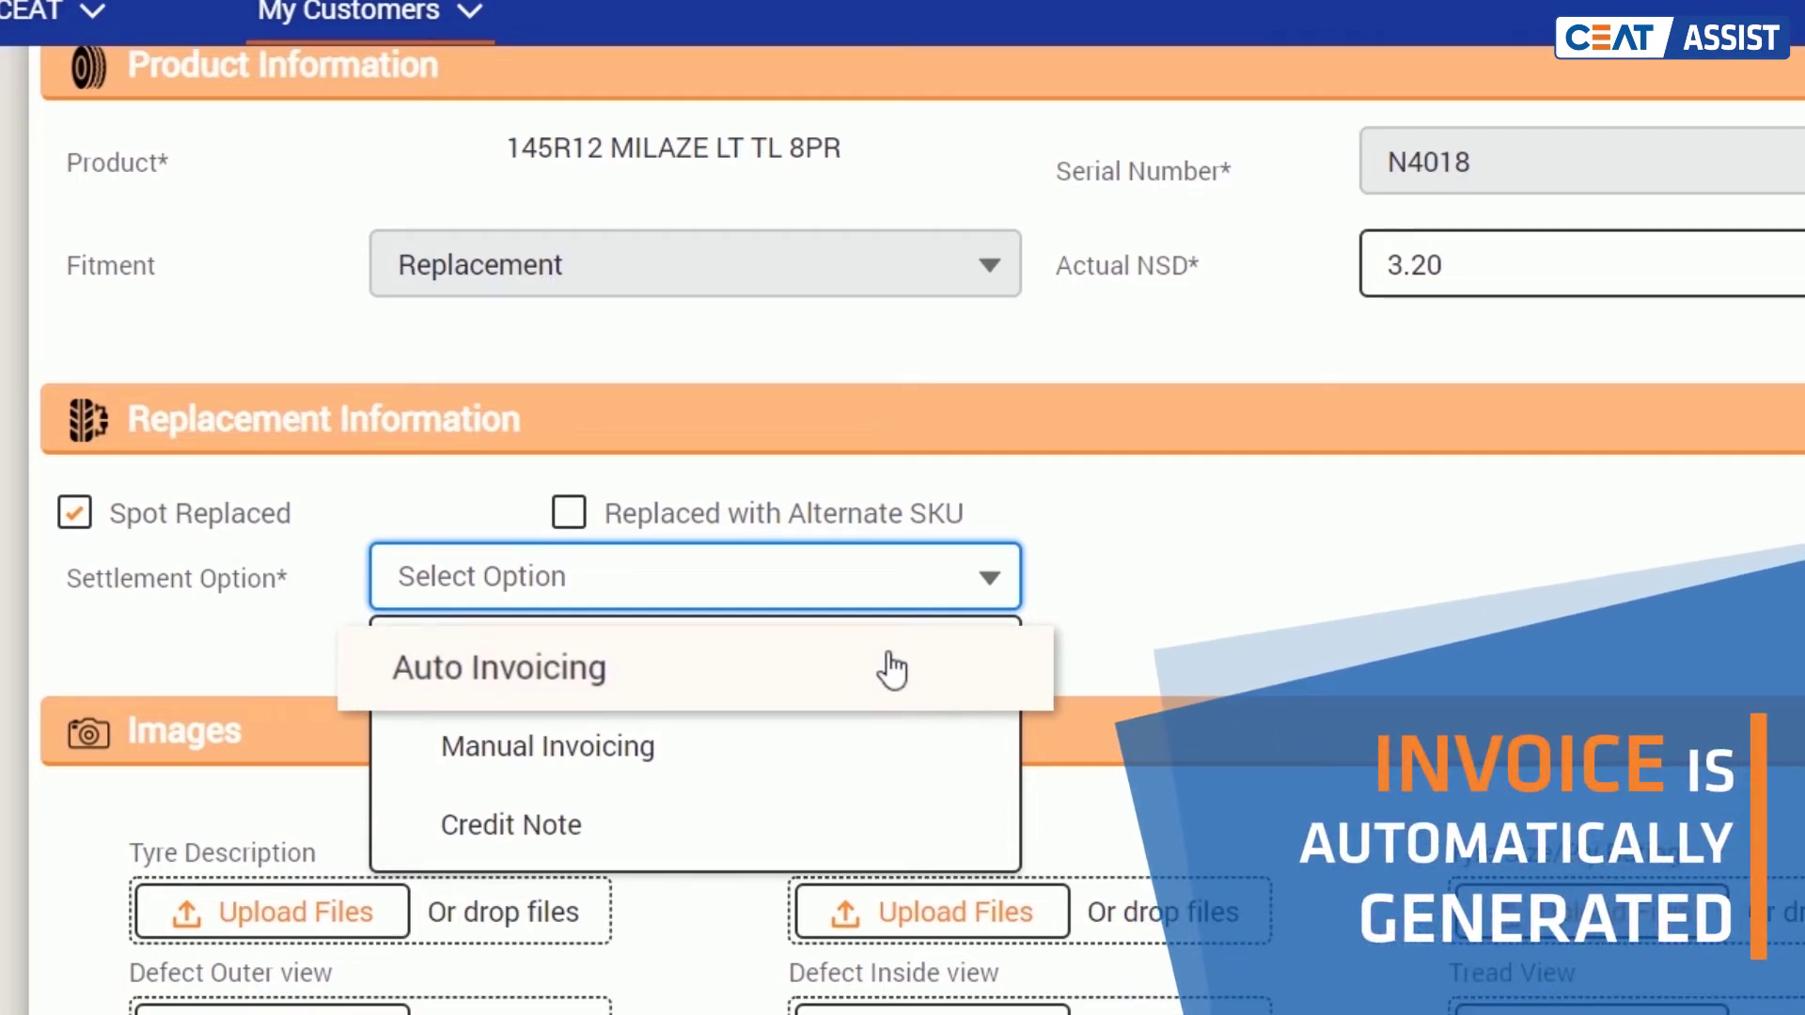
{"action": "left_click", "coordinate": [859, 666]}
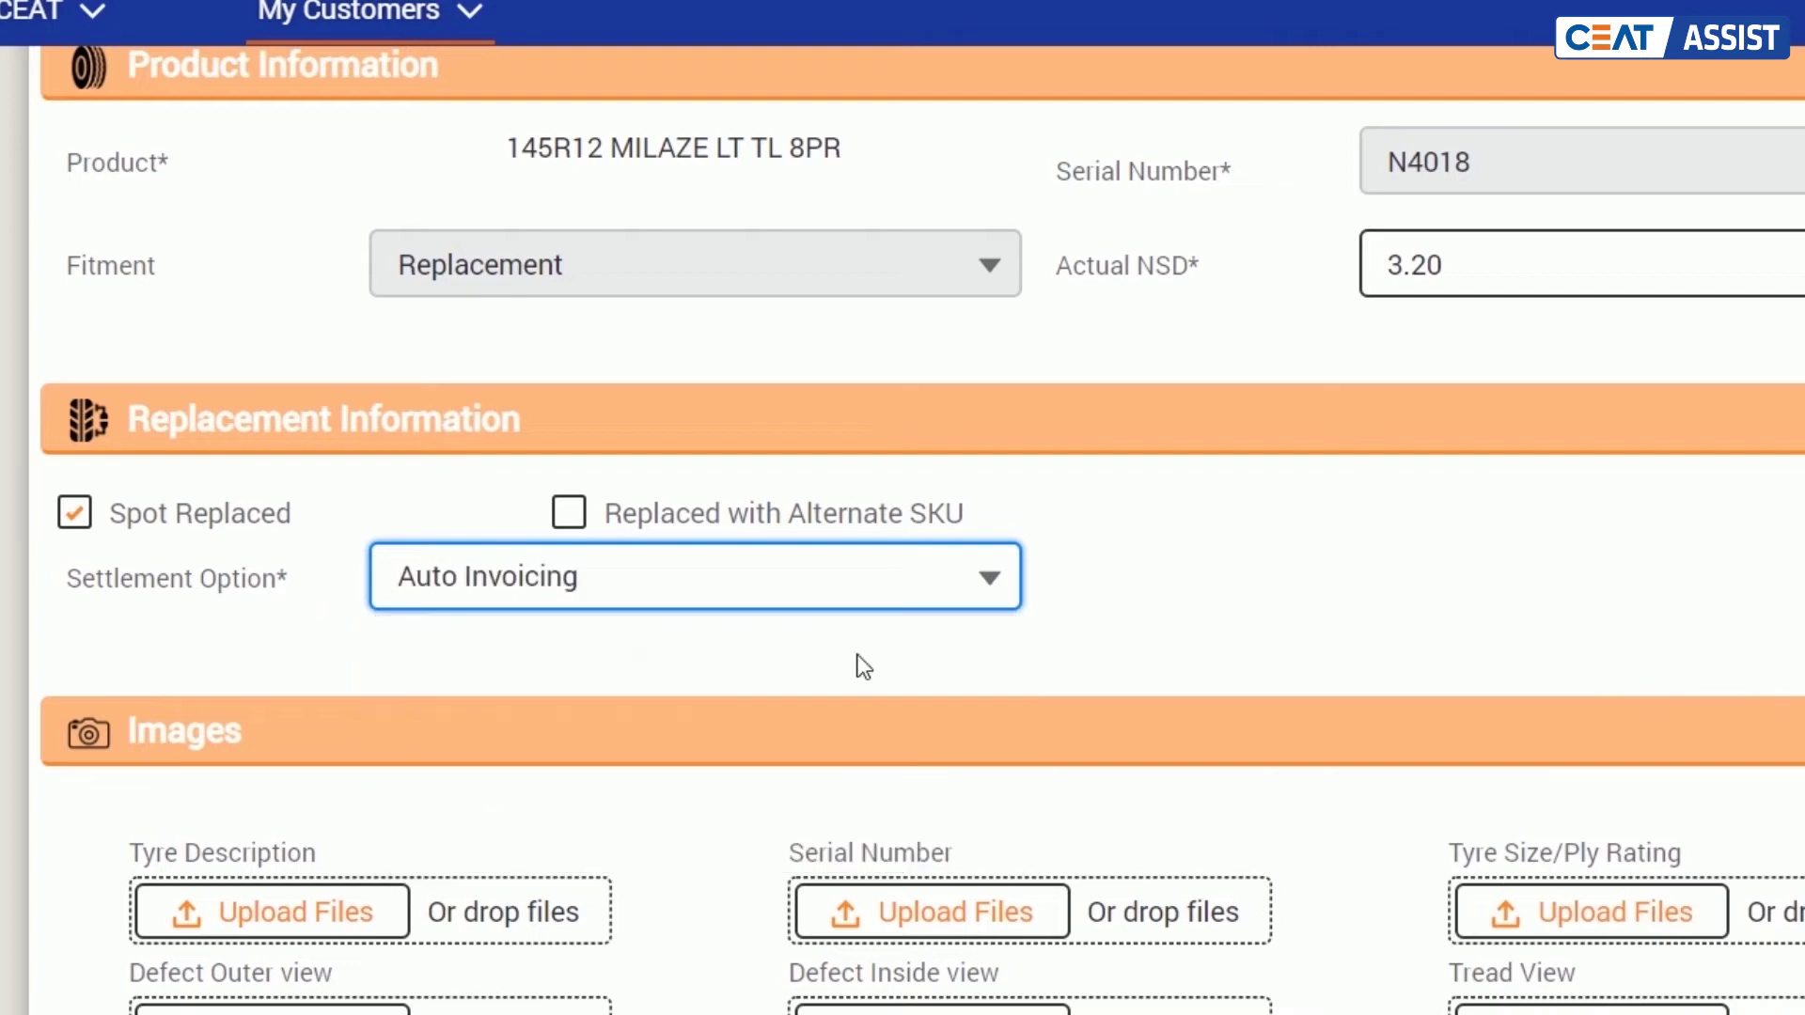
{"action": "left_click", "coordinate": [569, 514]}
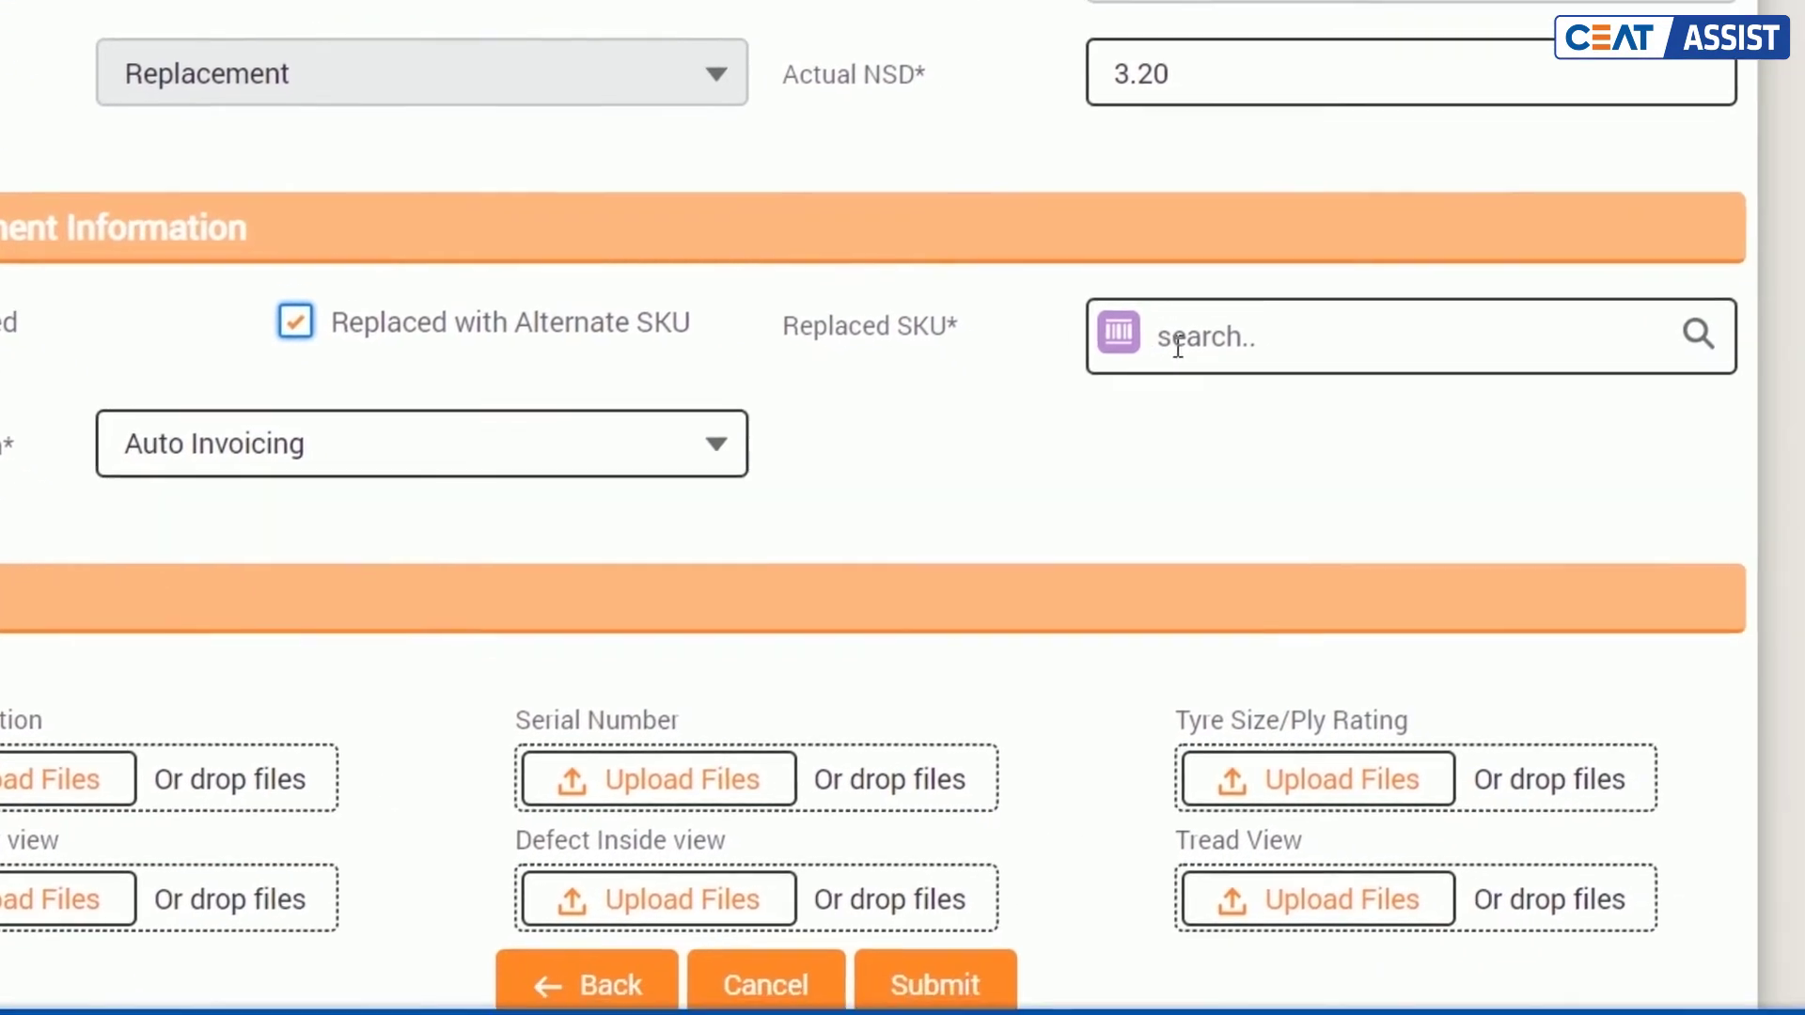
{"action": "left_click", "coordinate": [1451, 534]}
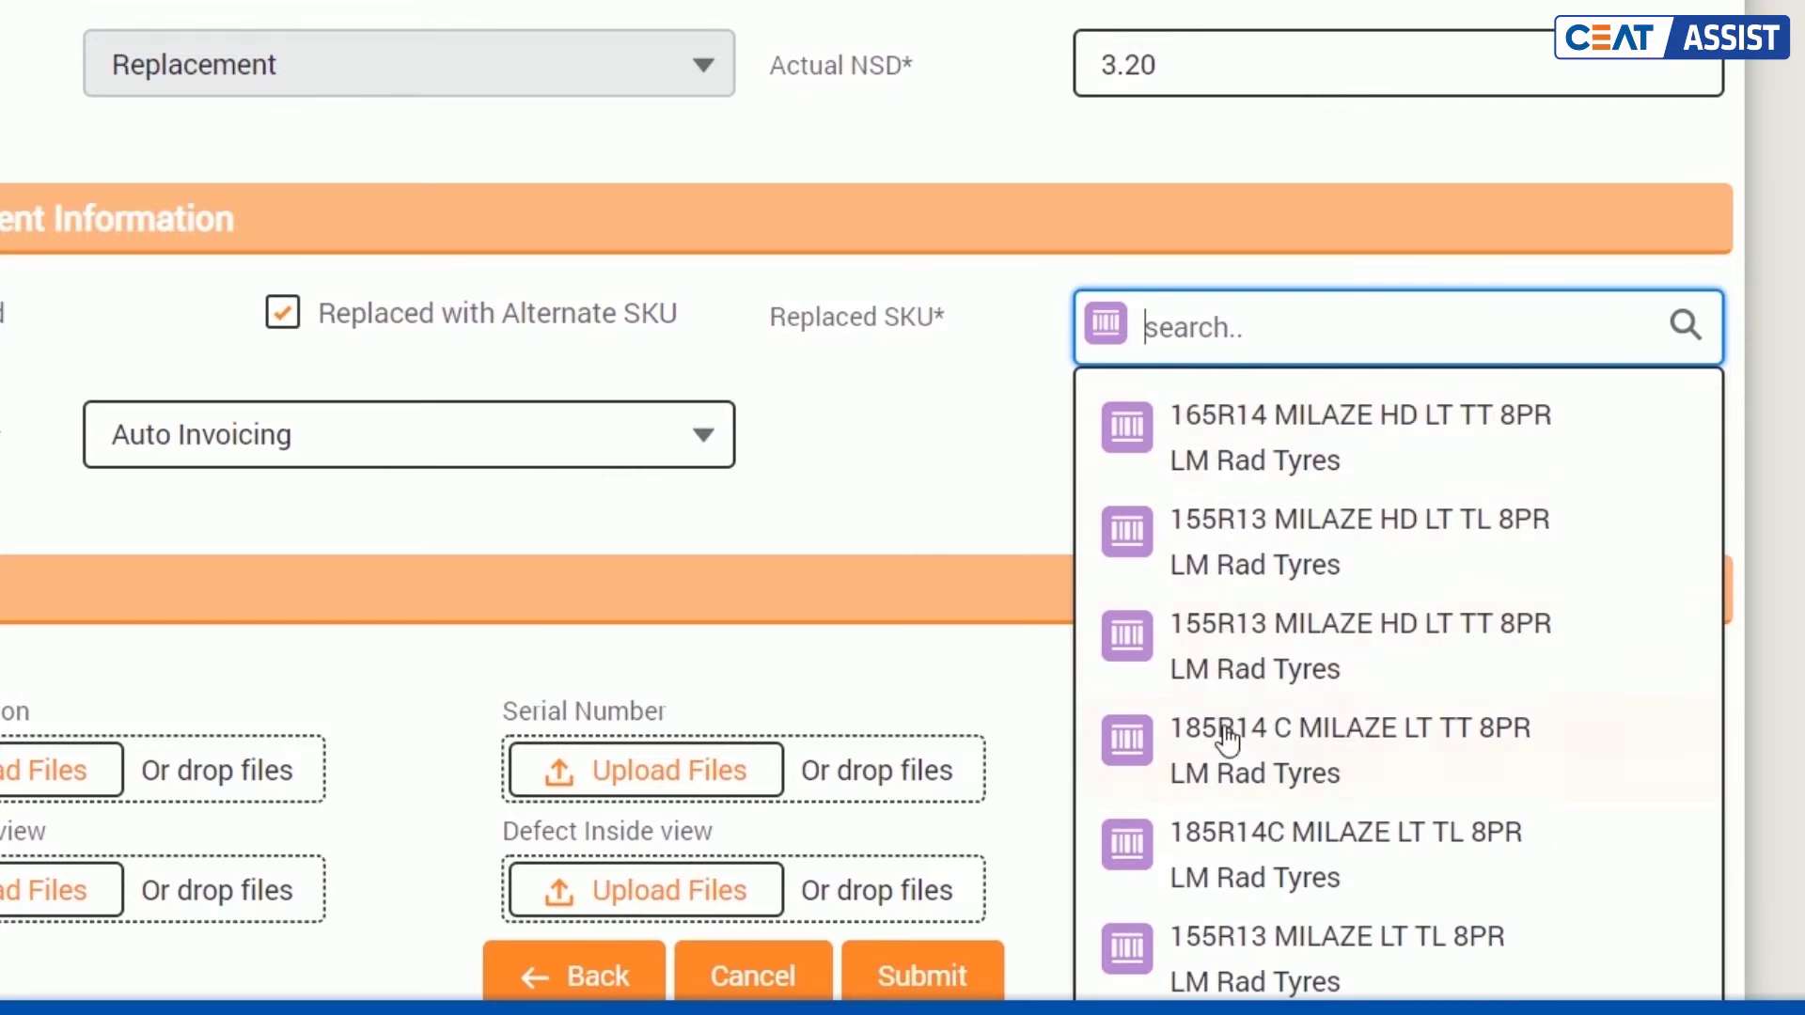
{"action": "left_click", "coordinate": [1229, 944]}
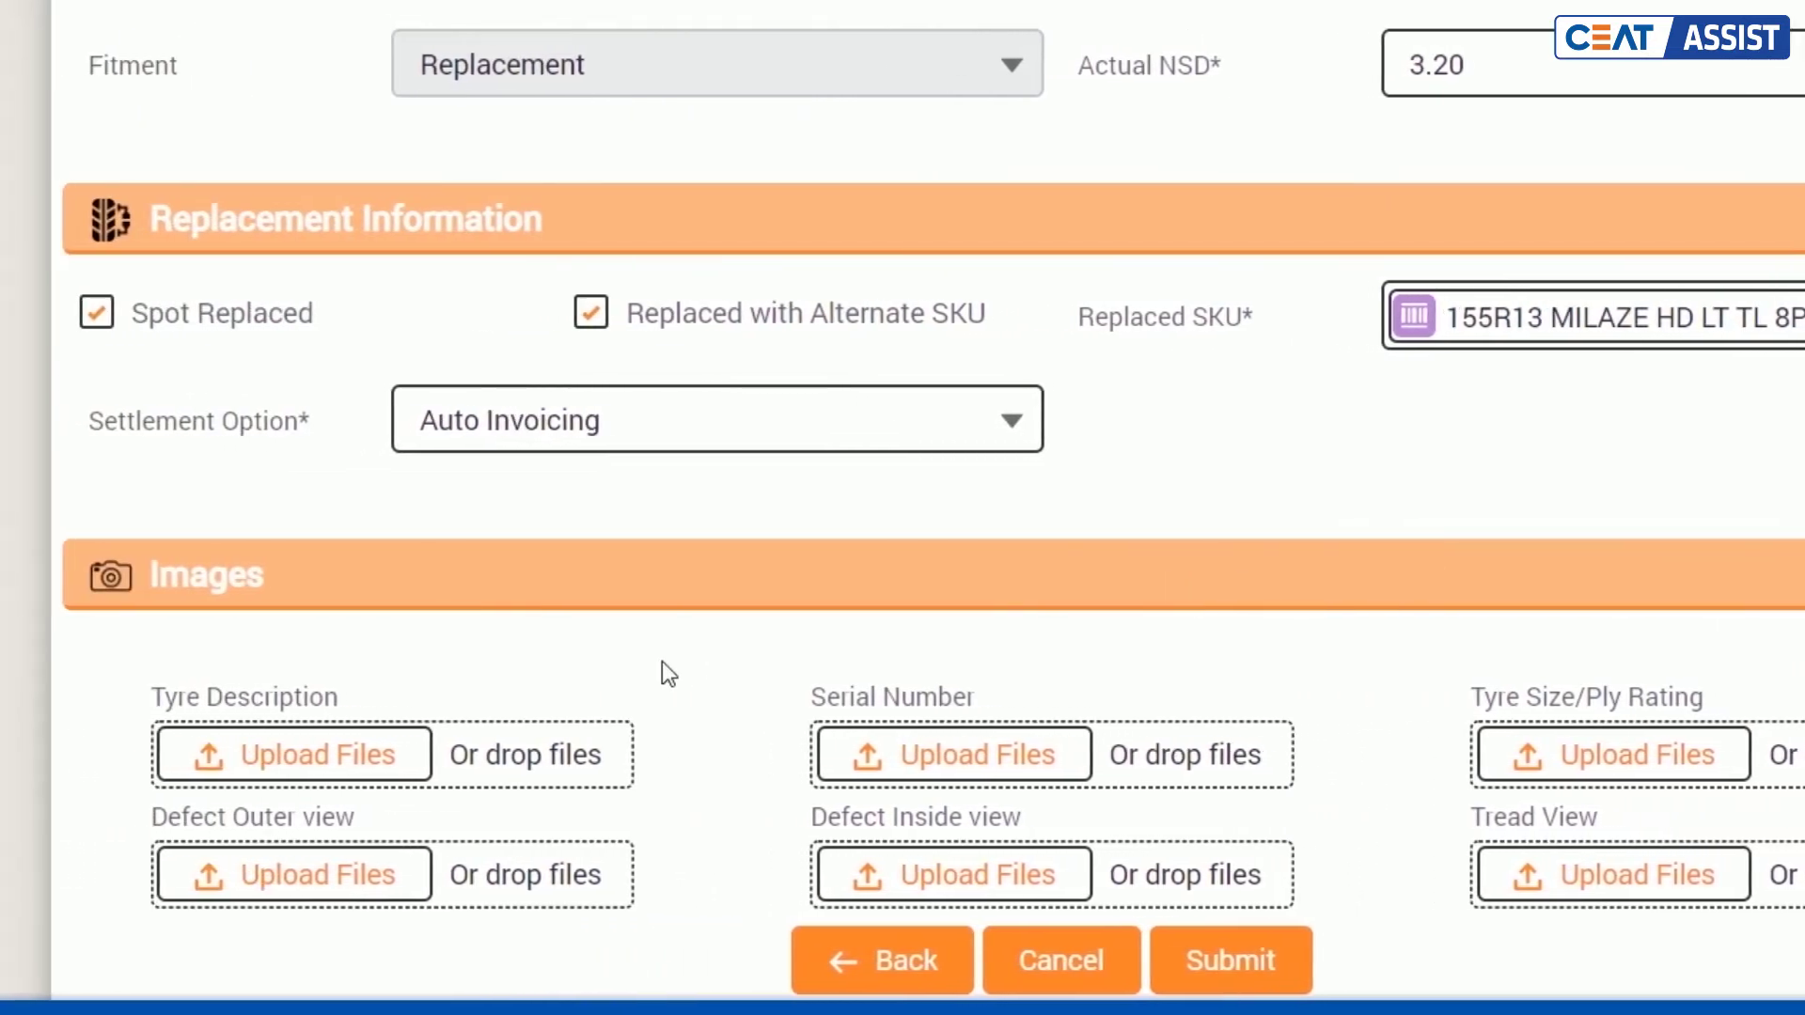
Step: Browse the tyer folder to images.jpg for the Tyre Description photo, then cancel without attaching
{"action": "left_click", "coordinate": [357, 746]}
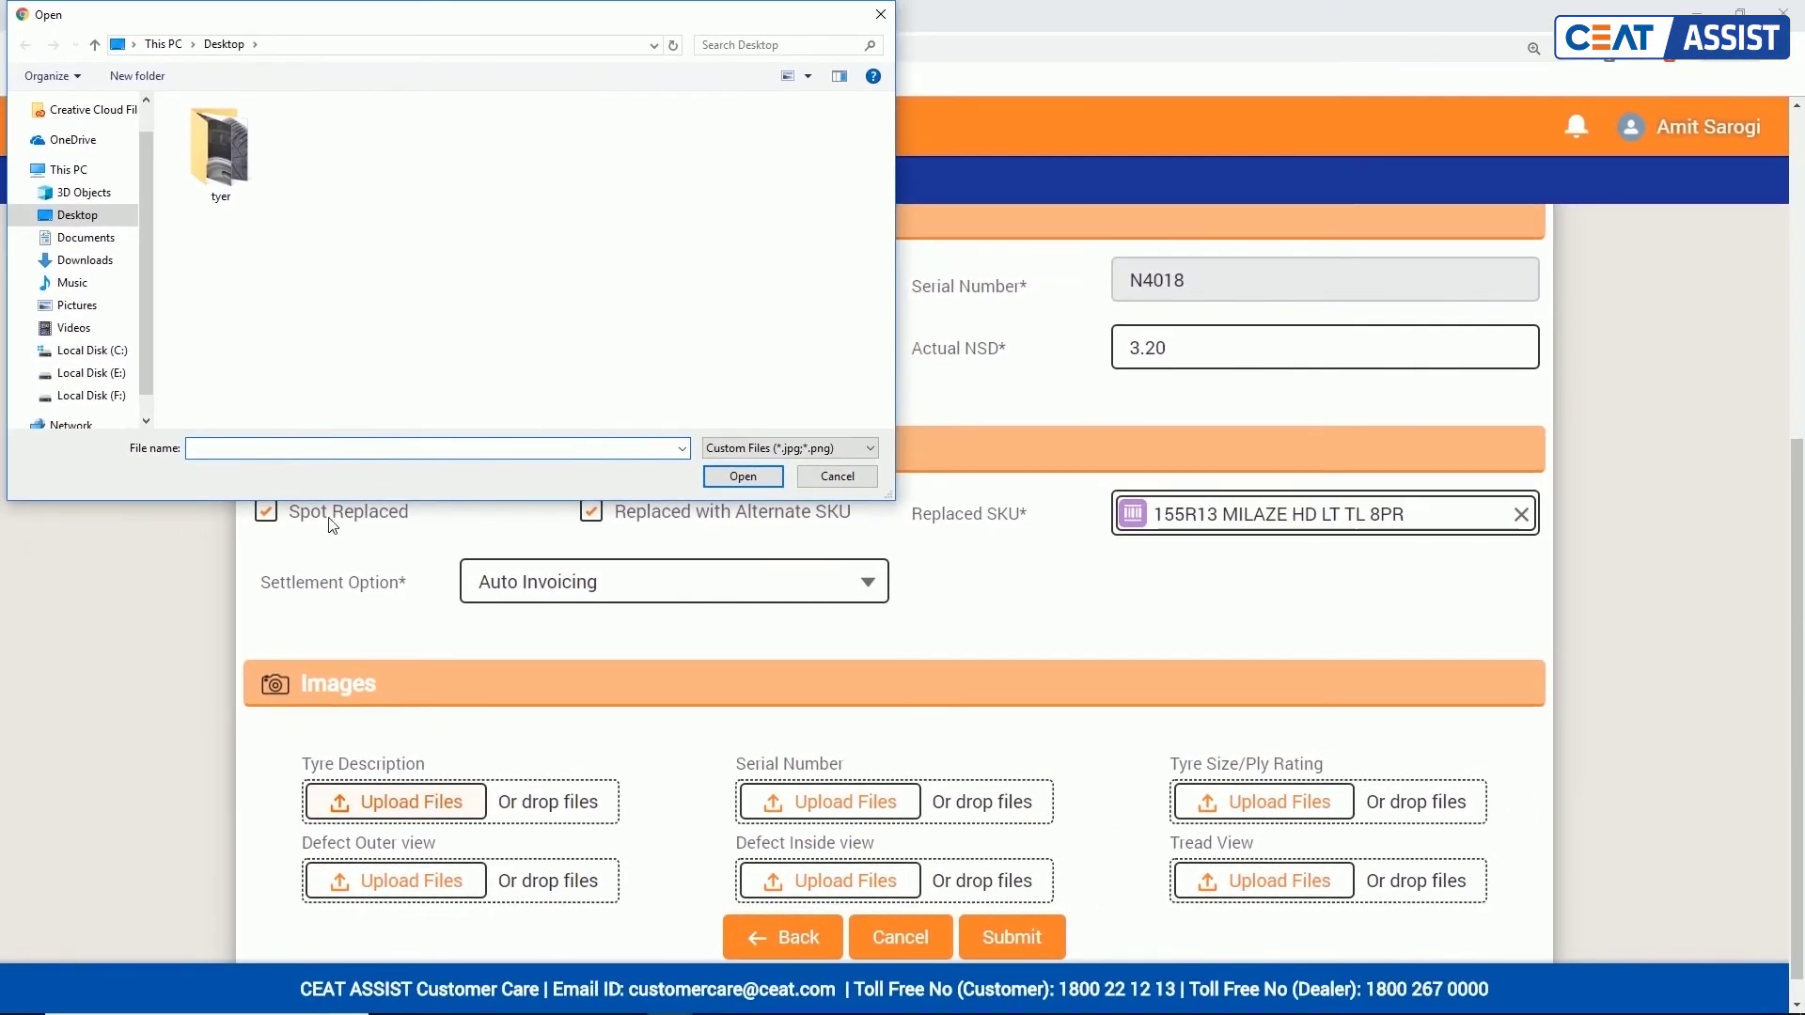
{"action": "double_click", "coordinate": [222, 172]}
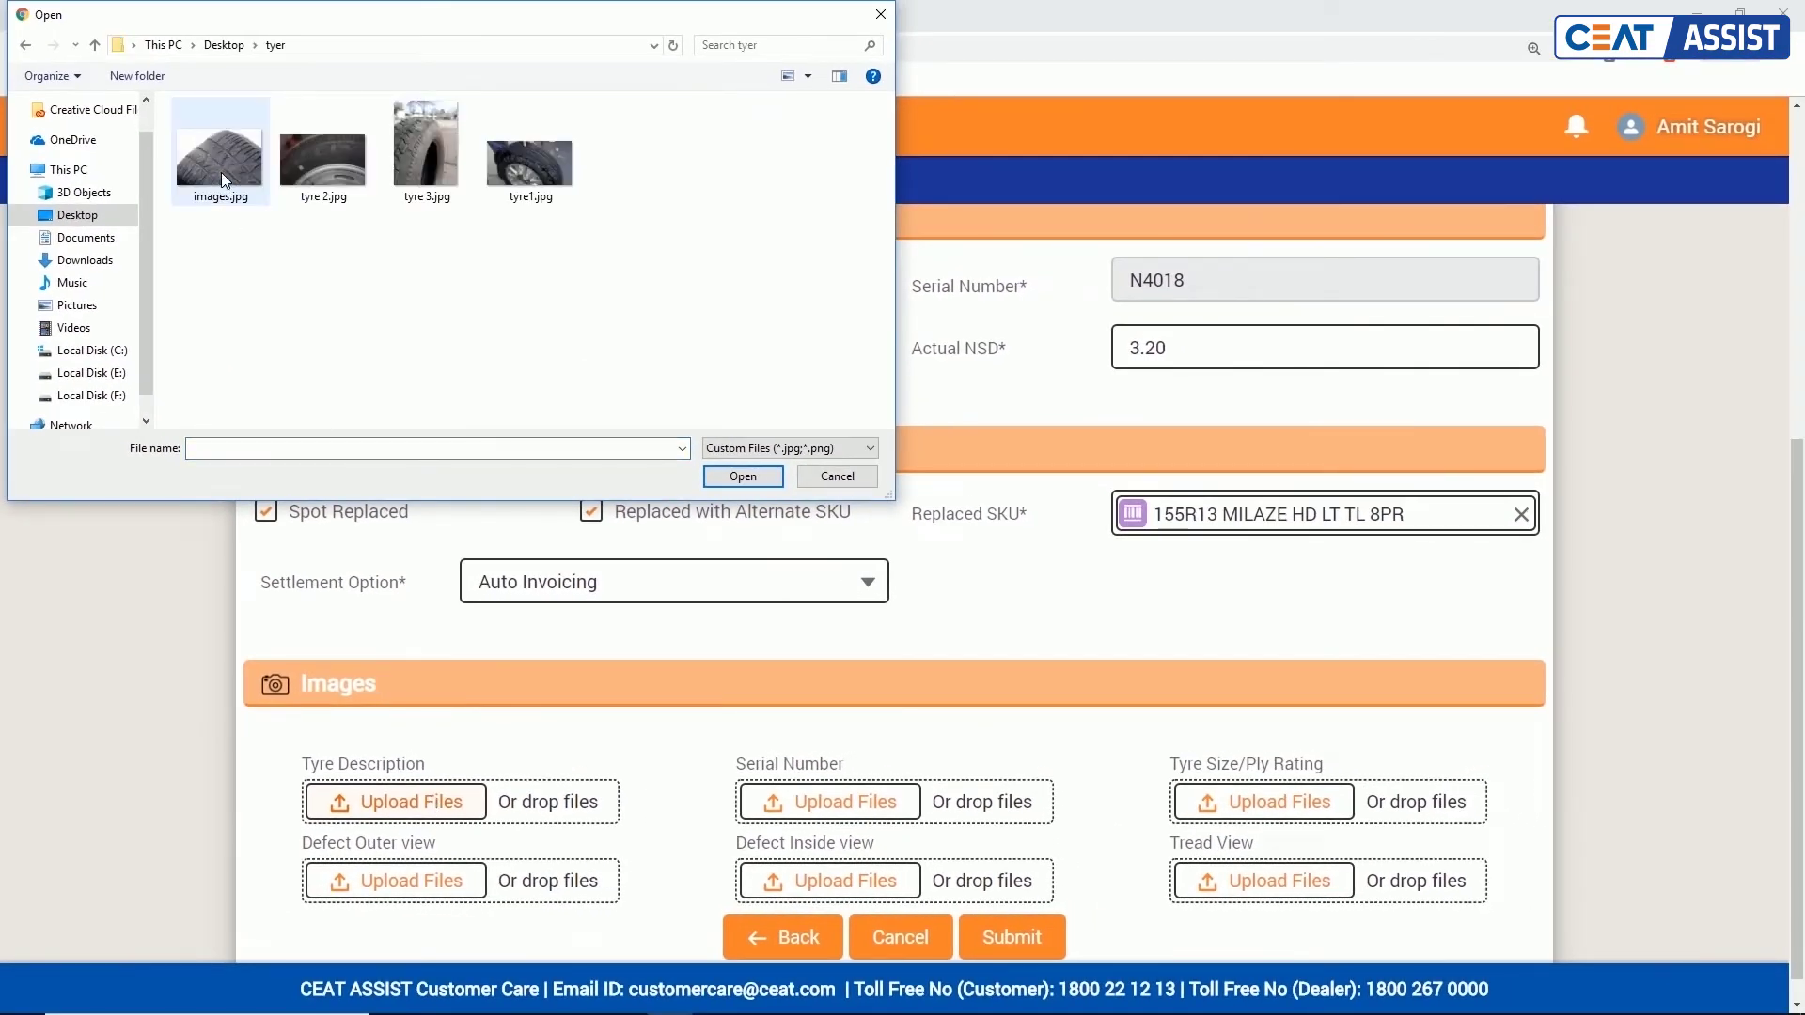
{"action": "left_click", "coordinate": [222, 173]}
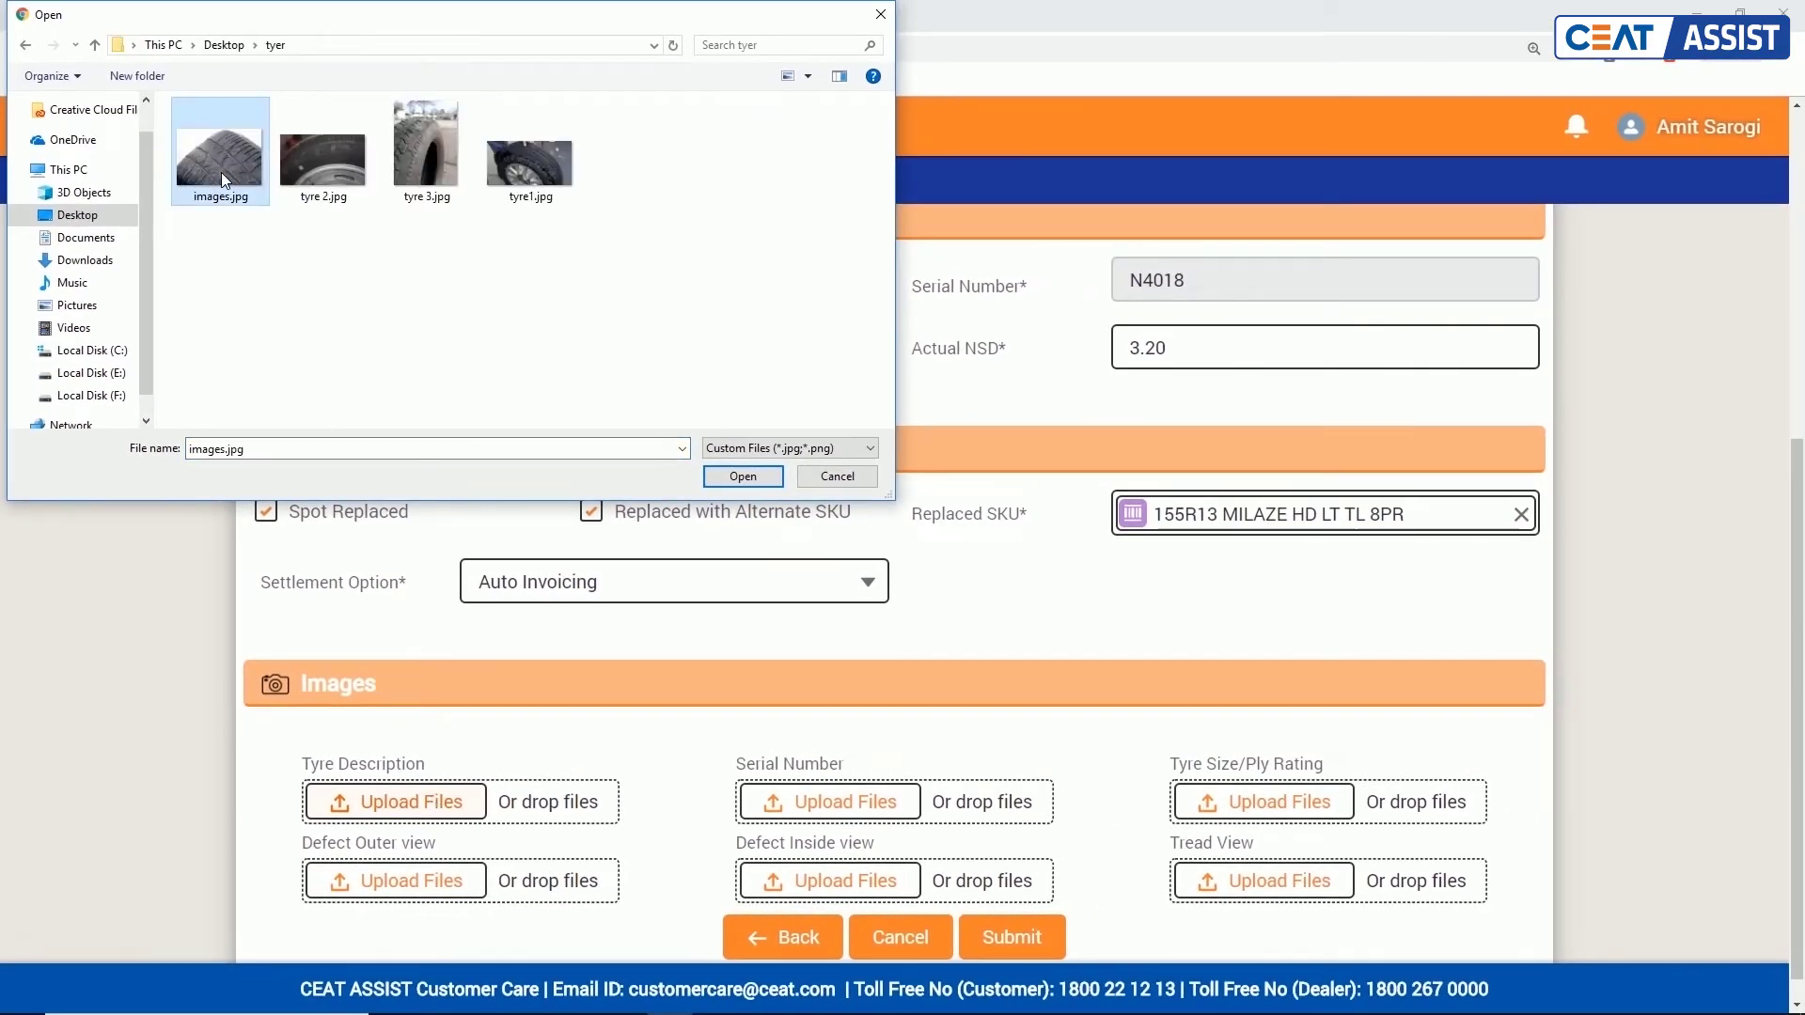
{"action": "left_click", "coordinate": [835, 477]}
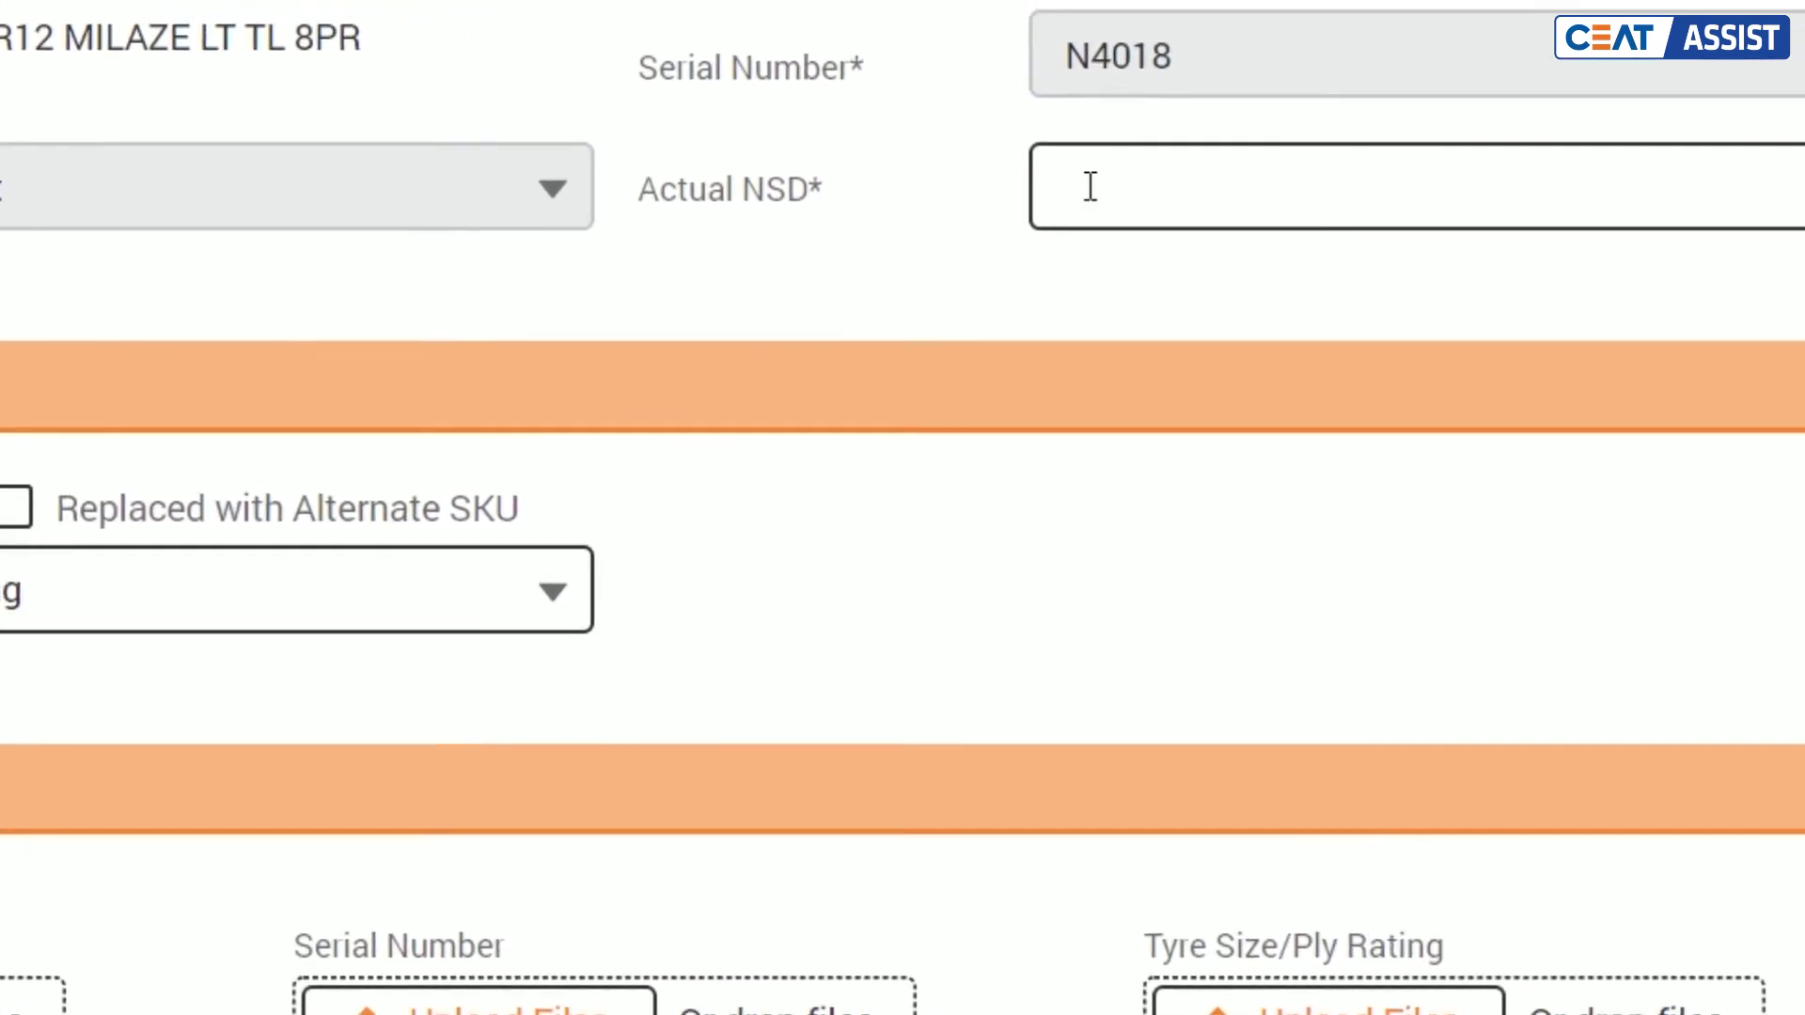
Step: Re-enter Actual NSD as 3.20
{"action": "left_click", "coordinate": [1491, 139]}
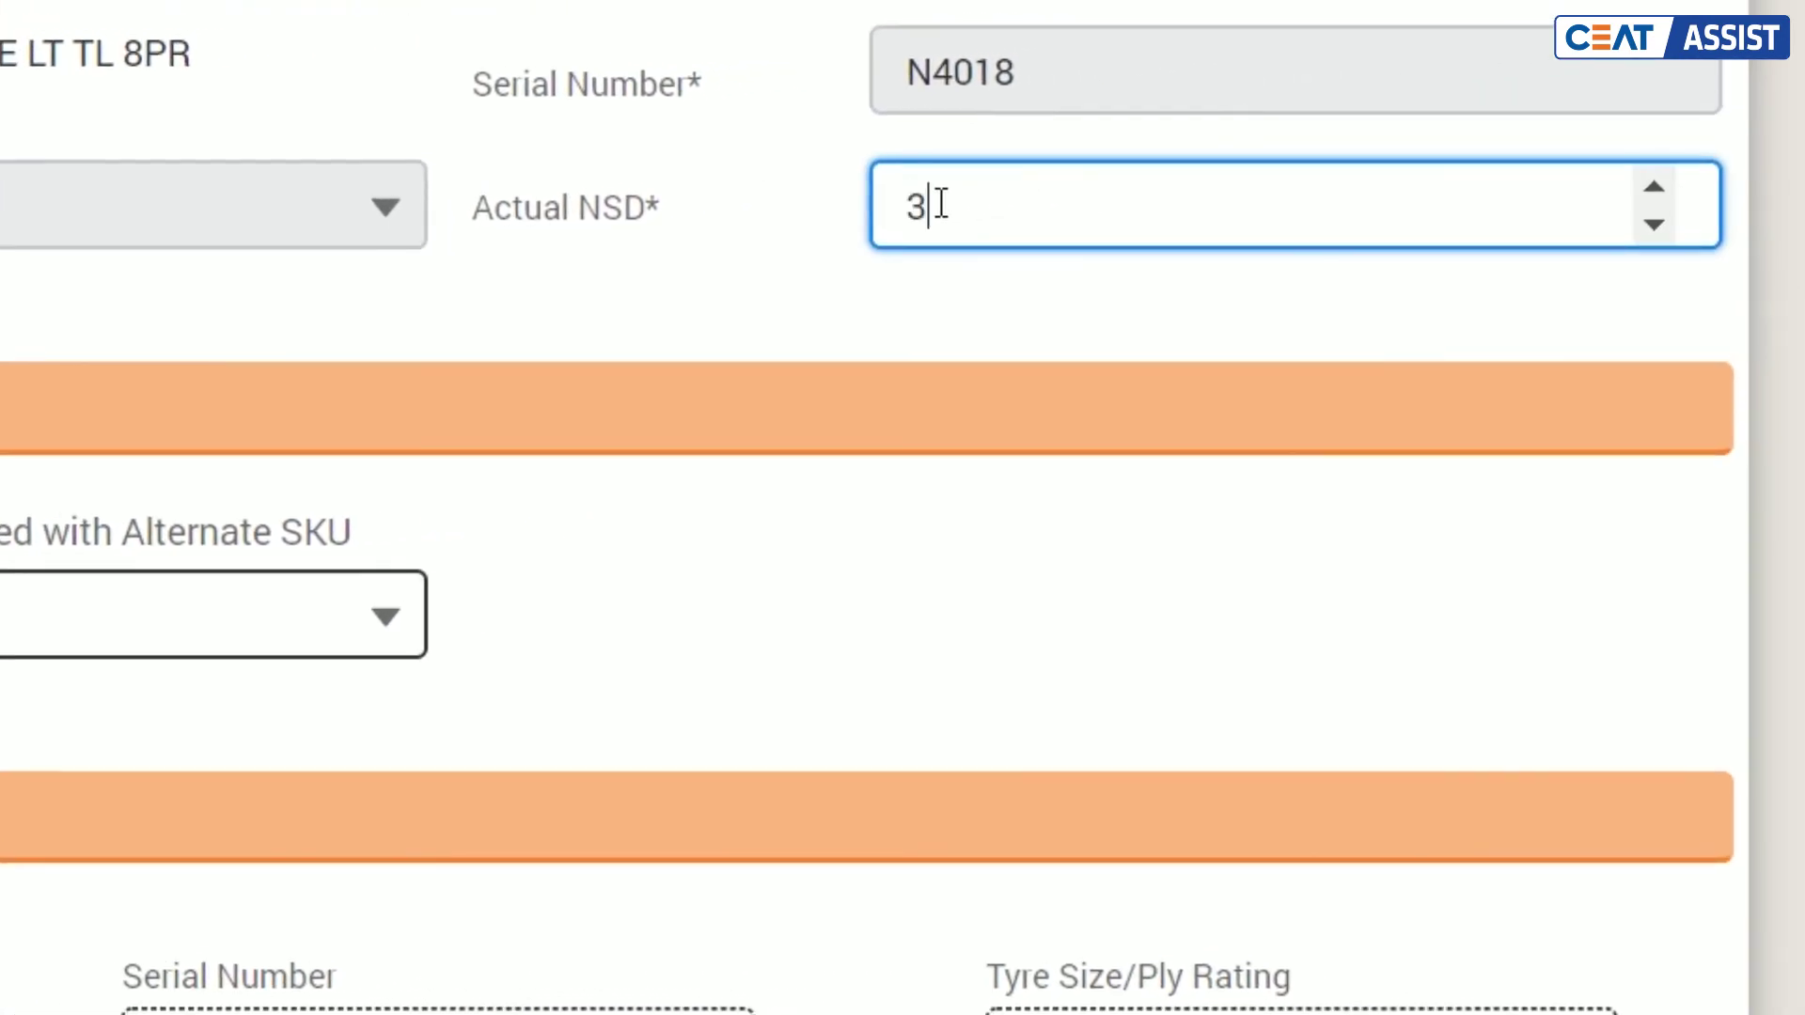
{"action": "type", "text": "3.20"}
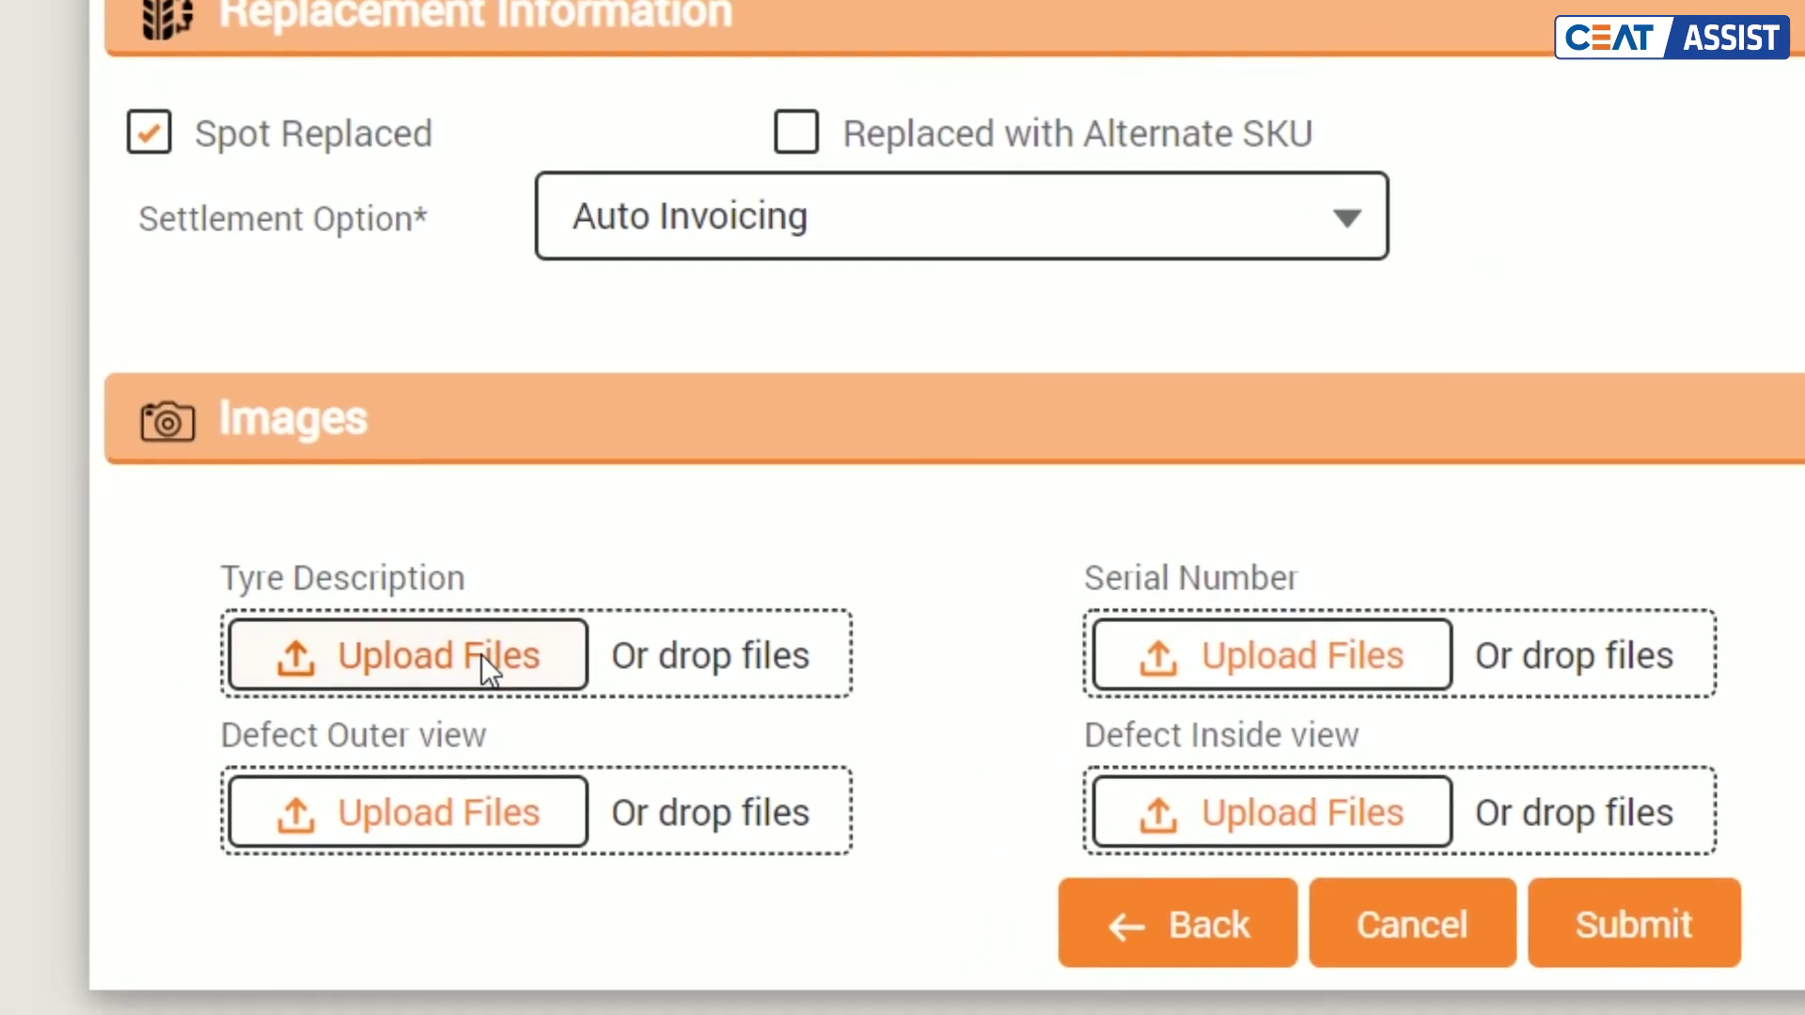
{"action": "left_click", "coordinate": [481, 655]}
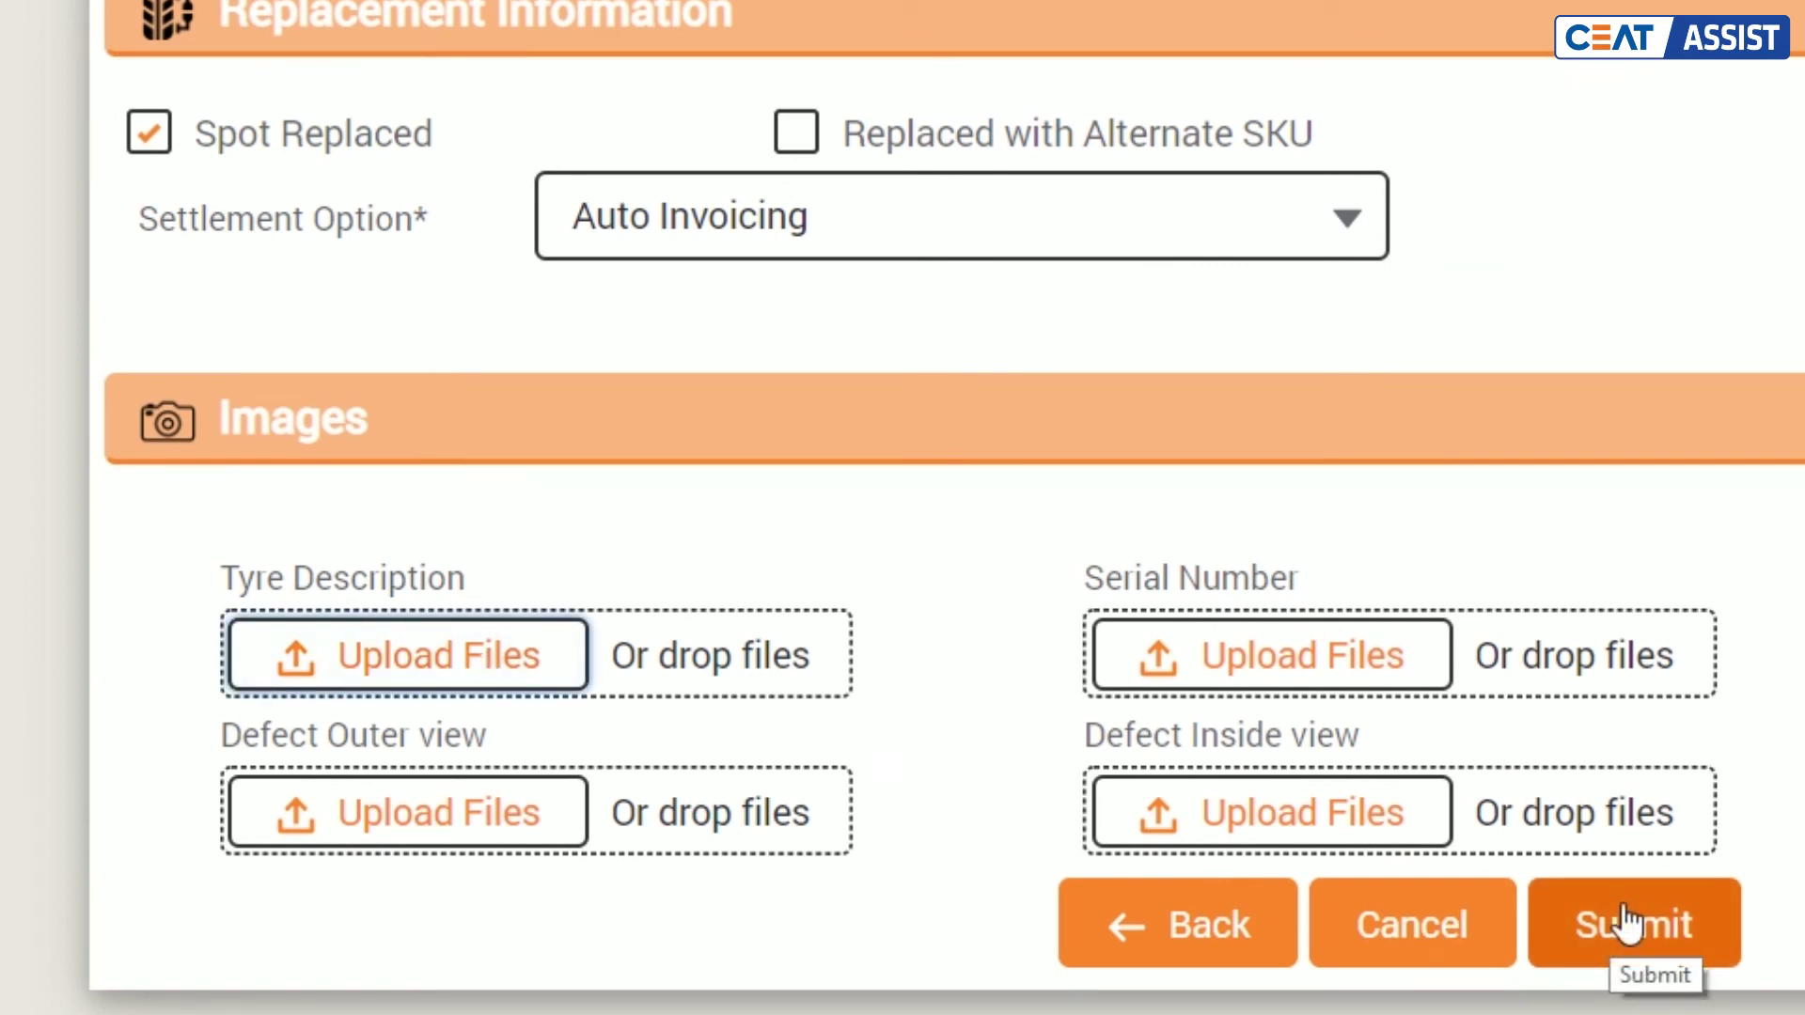
Step: Submit the claim and verify the OTP, bringing up Claim Details marked Accepted
{"action": "left_click", "coordinate": [1627, 921]}
{"action": "left_click", "coordinate": [479, 588]}
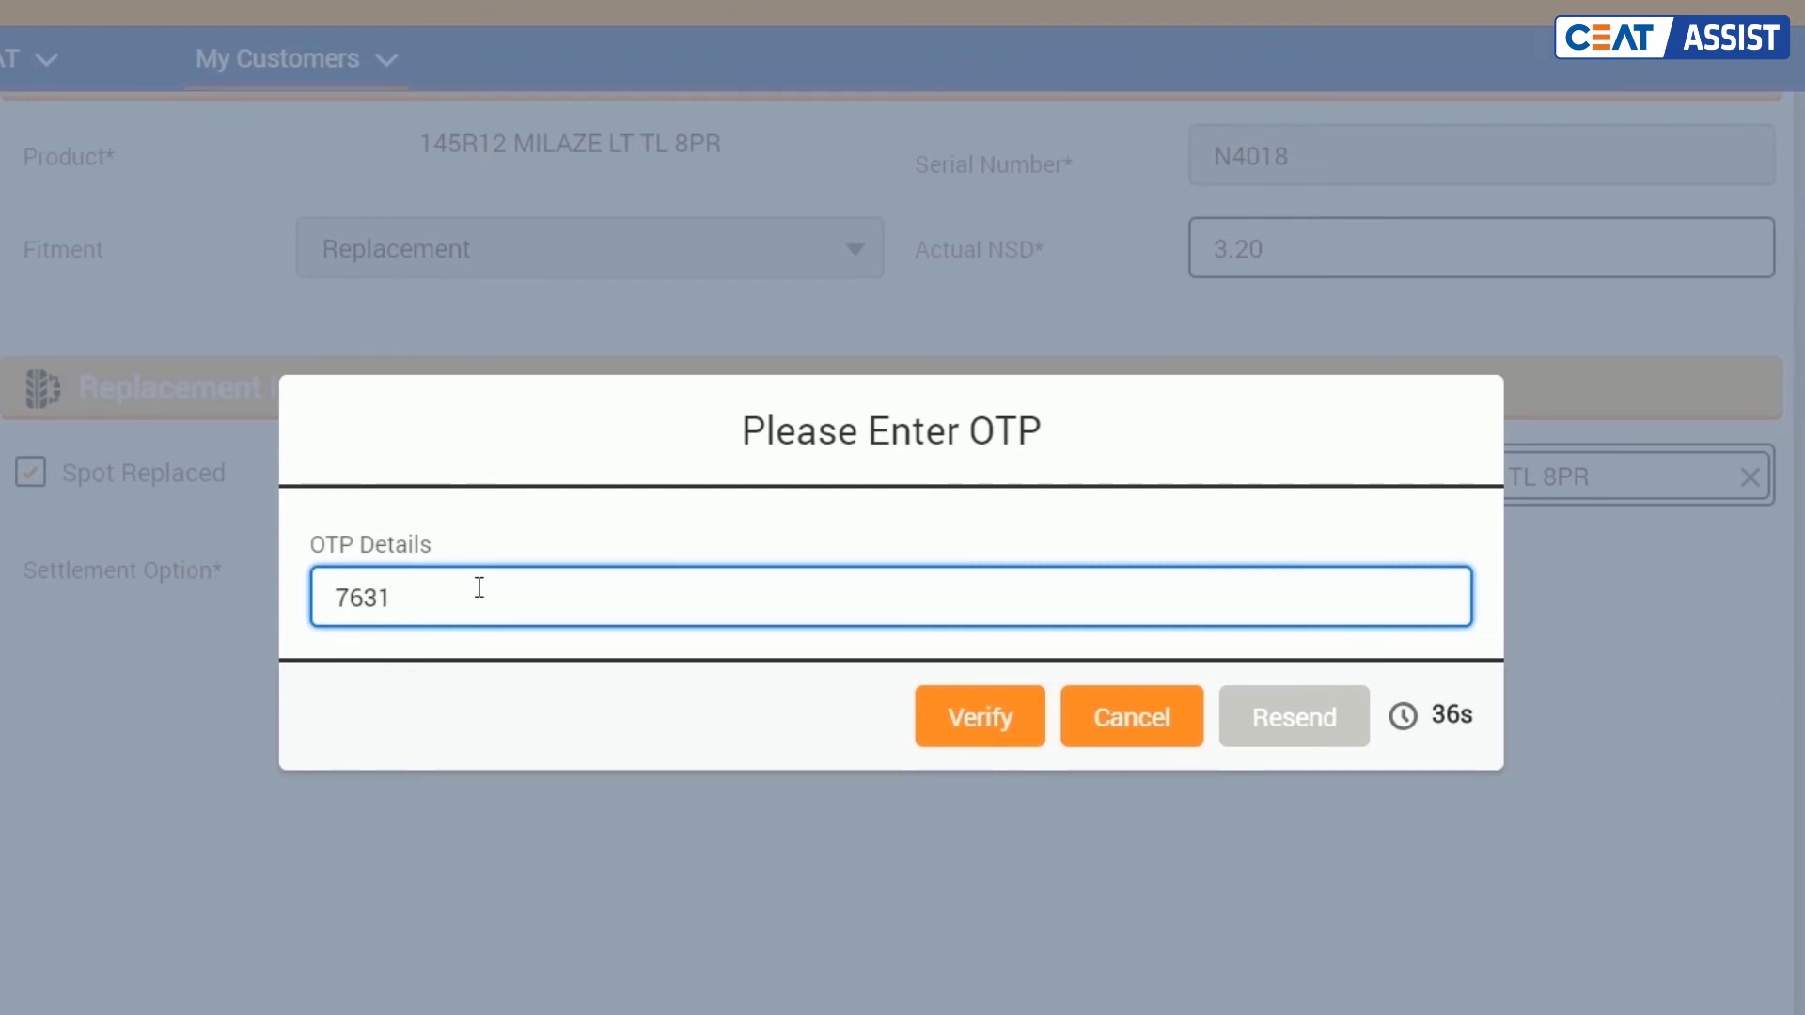
{"action": "left_click", "coordinate": [959, 725]}
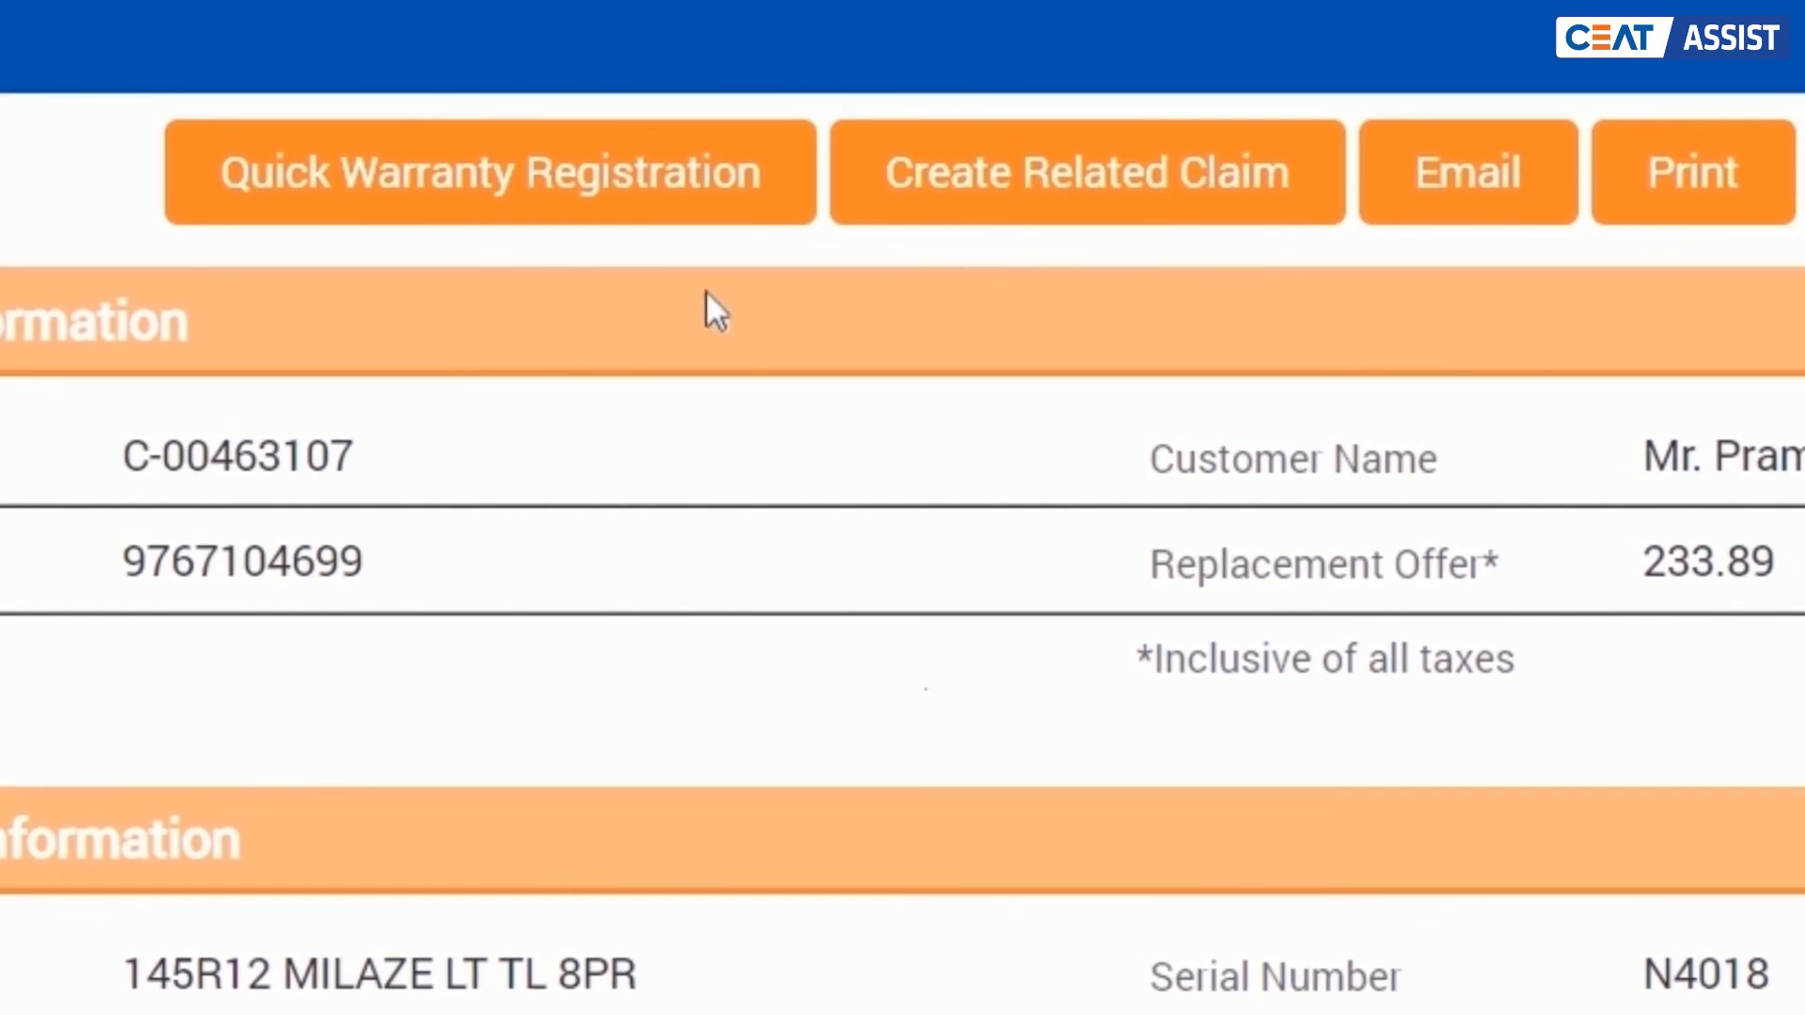
Step: Register a quick warranty using the new tyre's serial number
{"action": "left_click", "coordinate": [645, 197]}
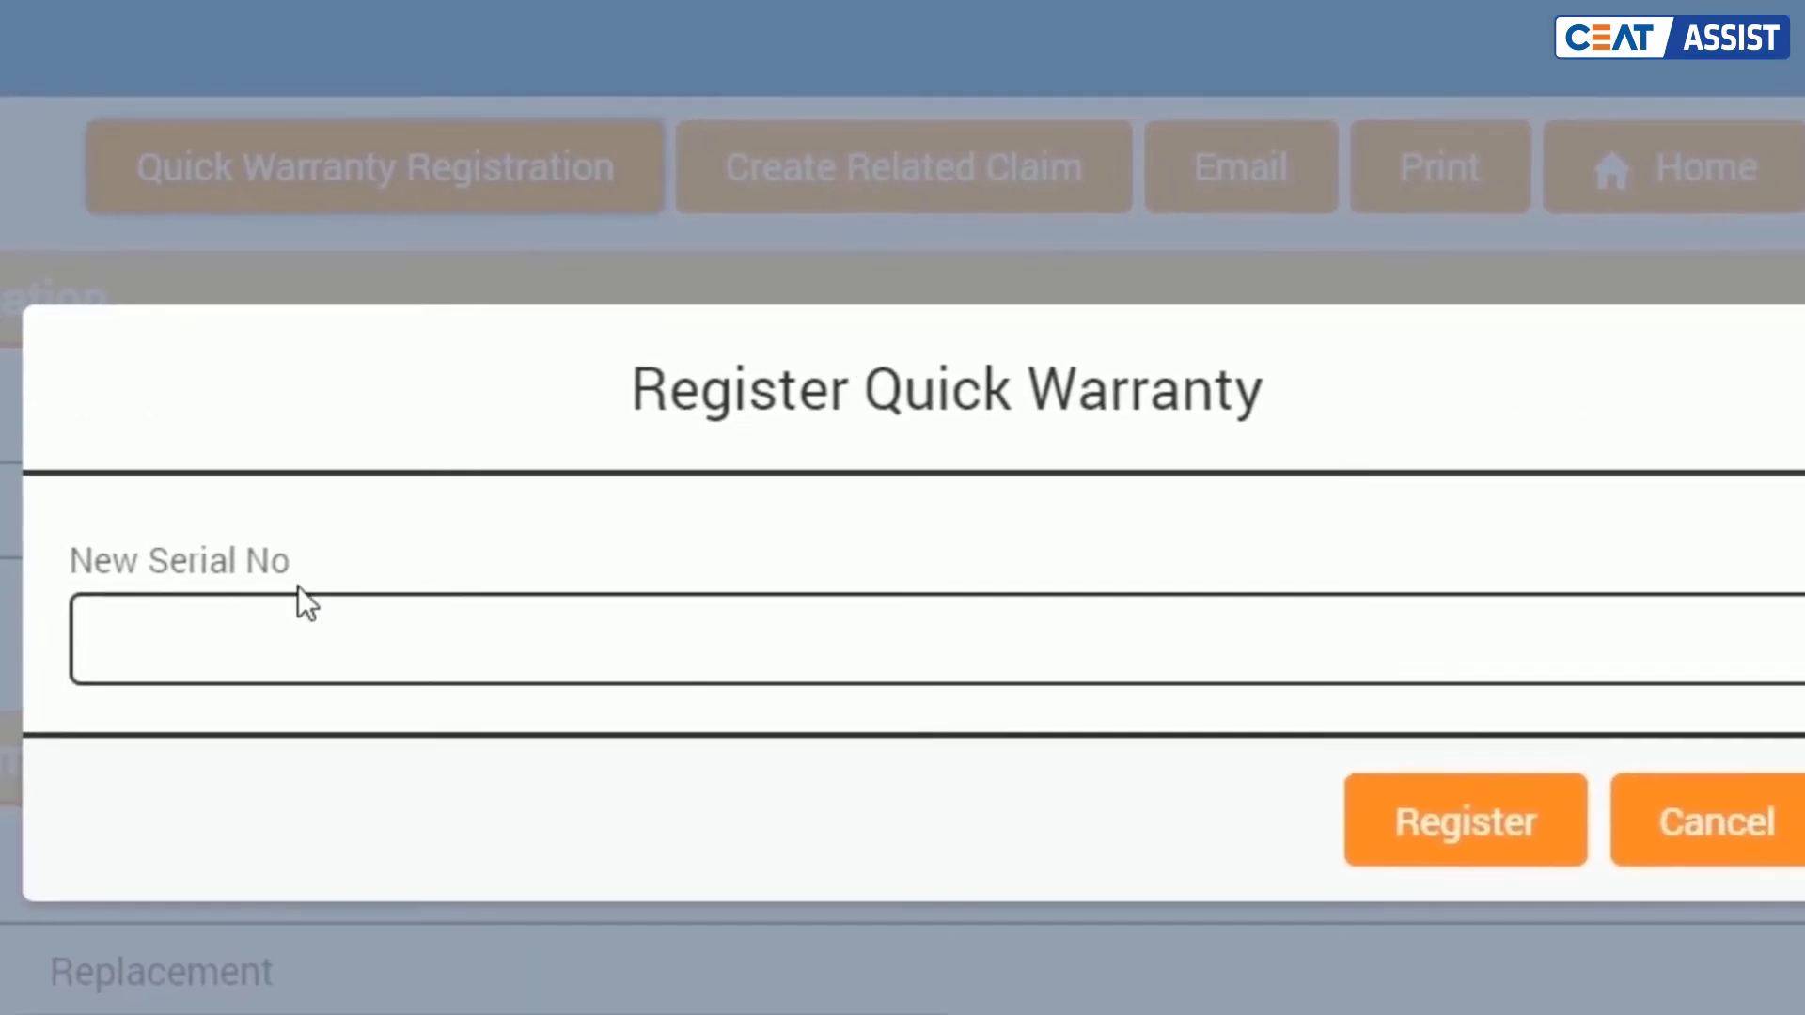
{"action": "left_click", "coordinate": [273, 625]}
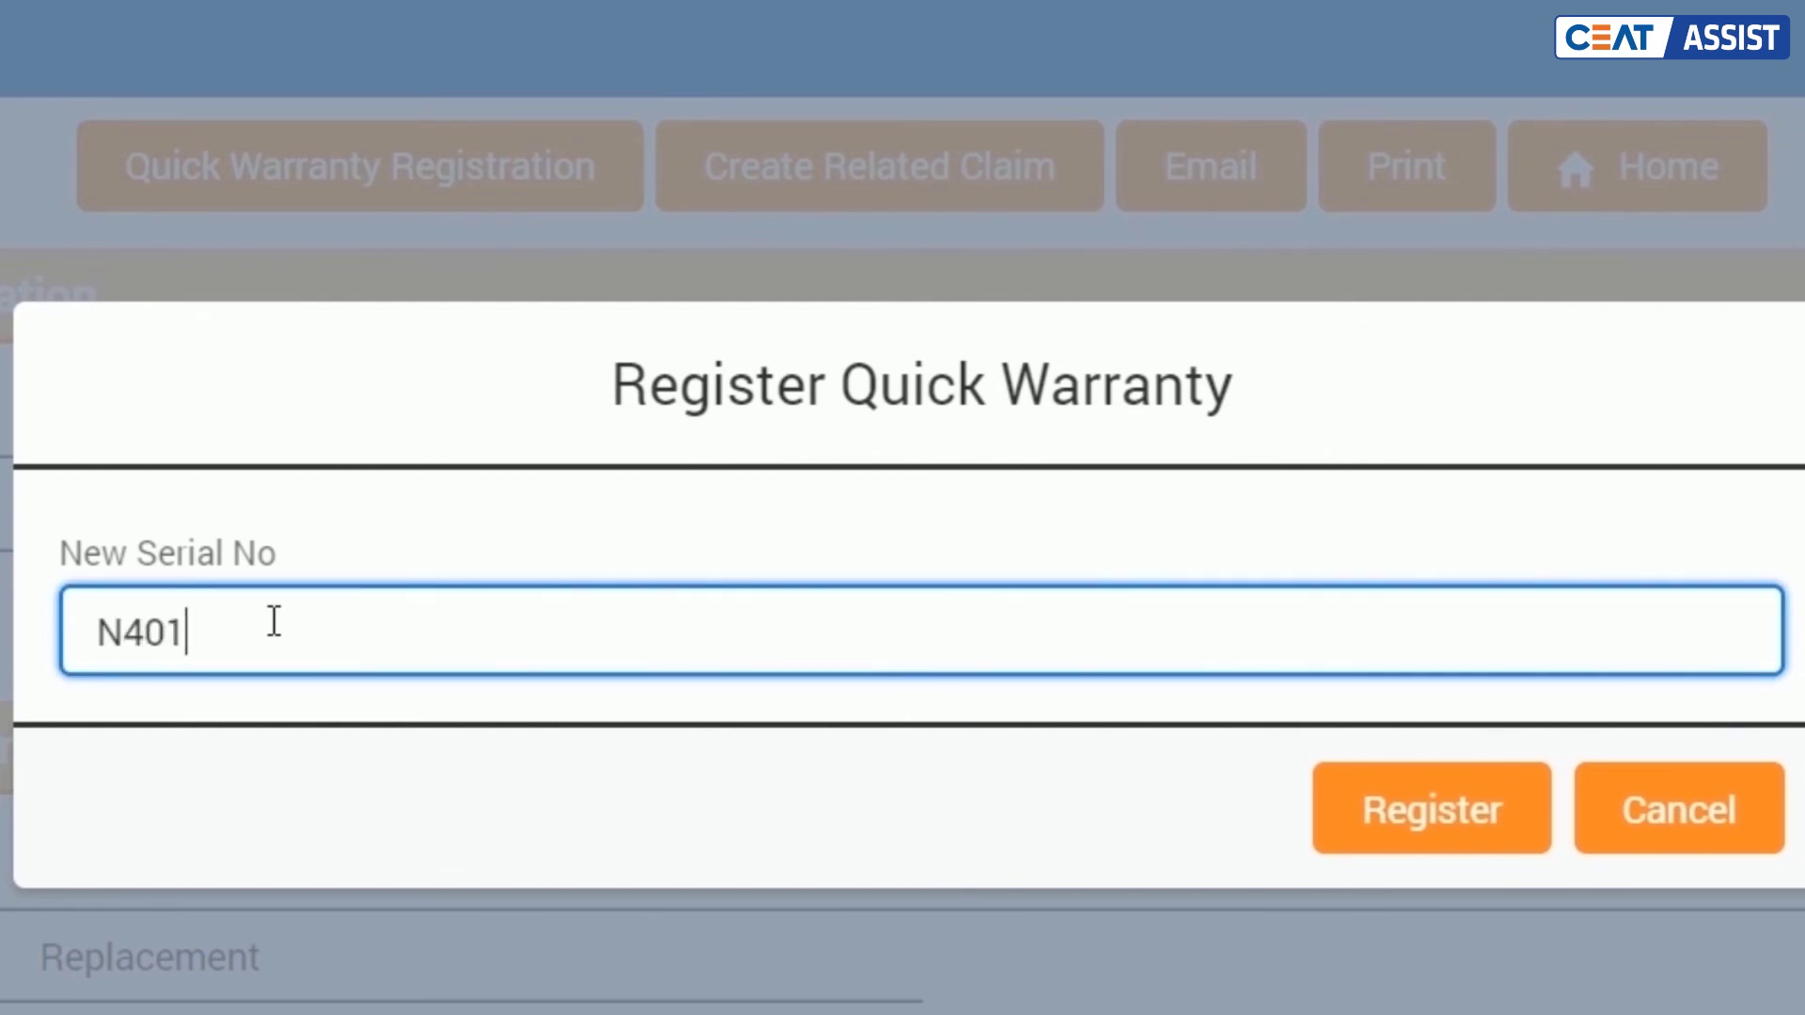
{"action": "left_click", "coordinate": [1405, 809]}
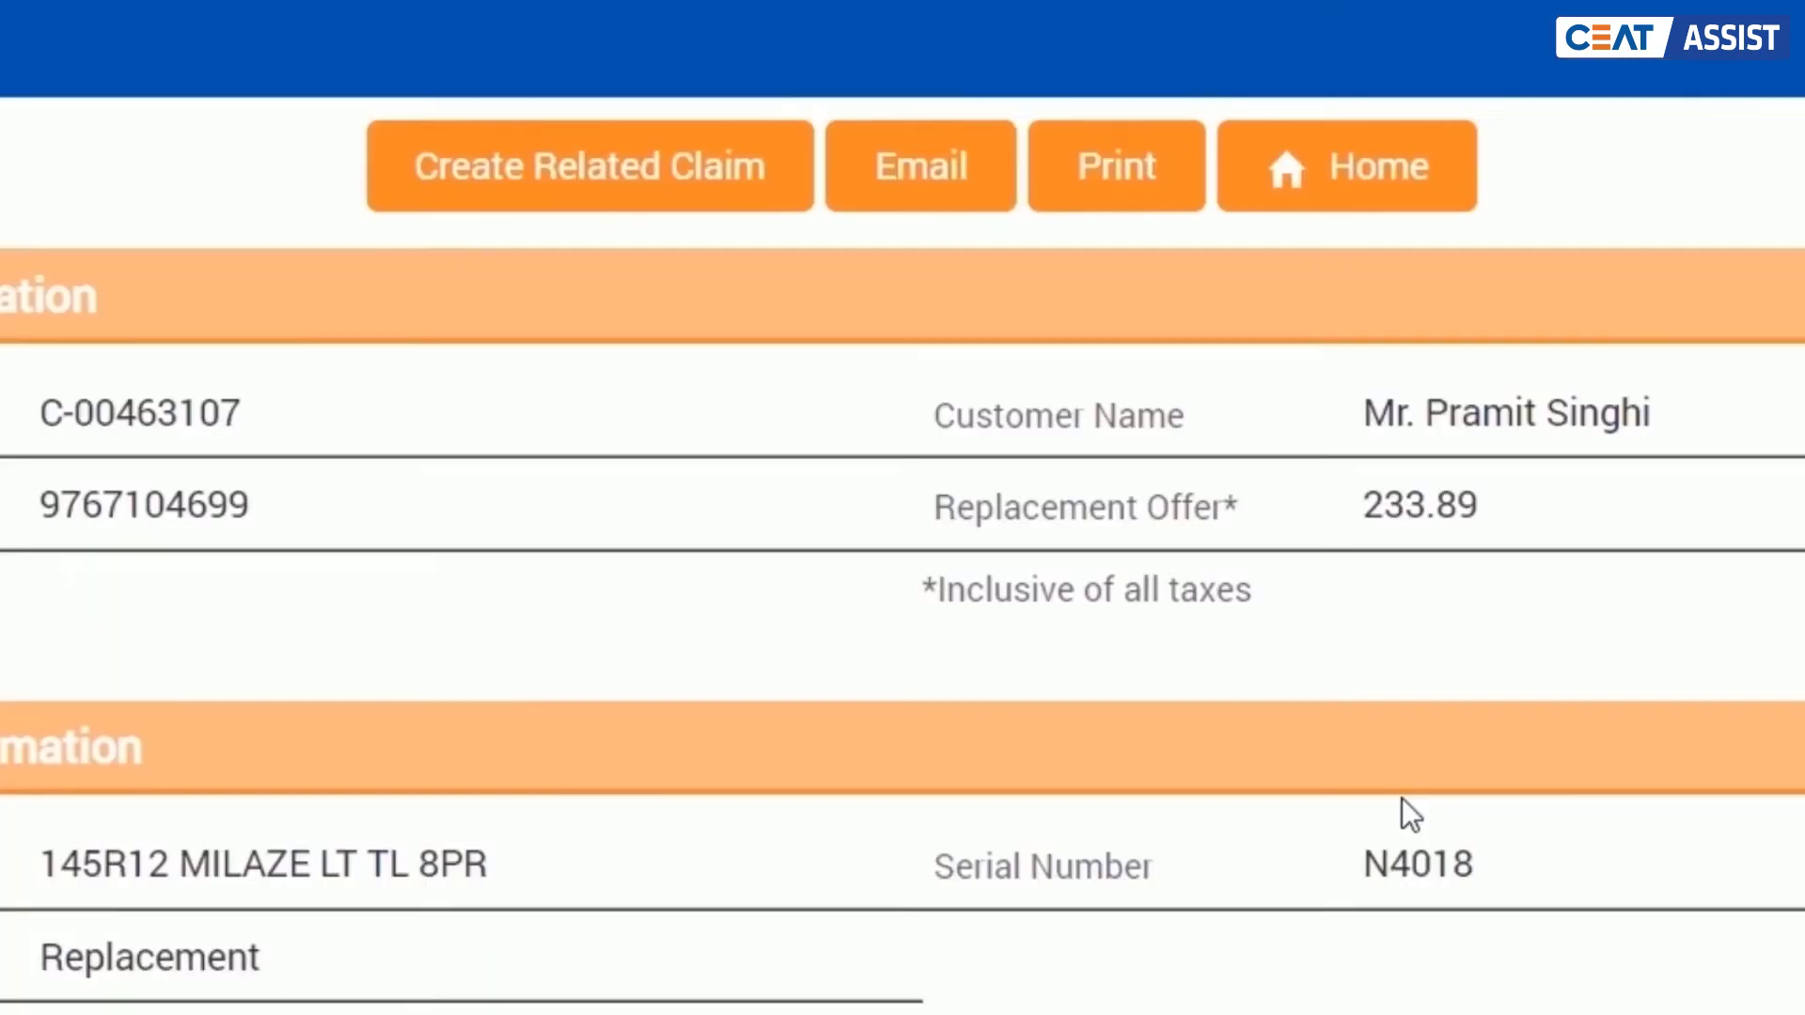